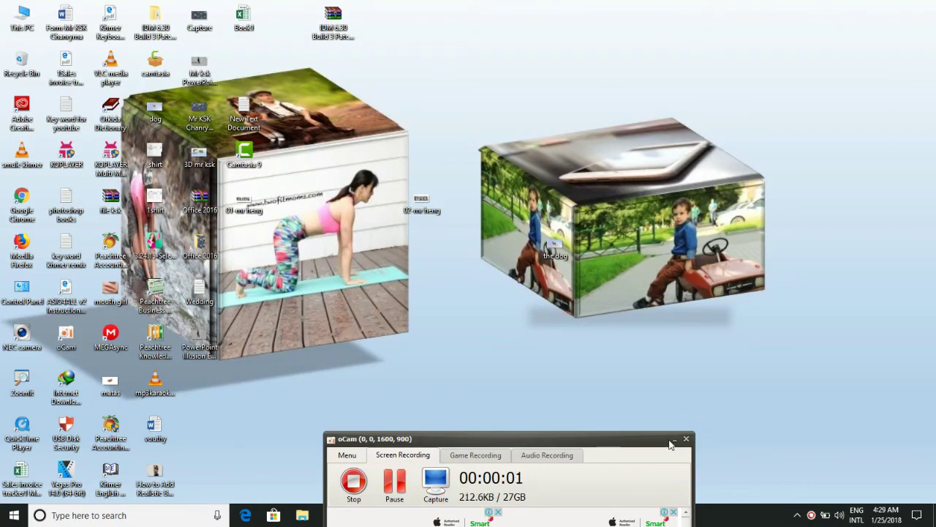
# Bring the presentation back up and add a new Blank-layout slide after the title slide.
pyautogui.click(673, 438)
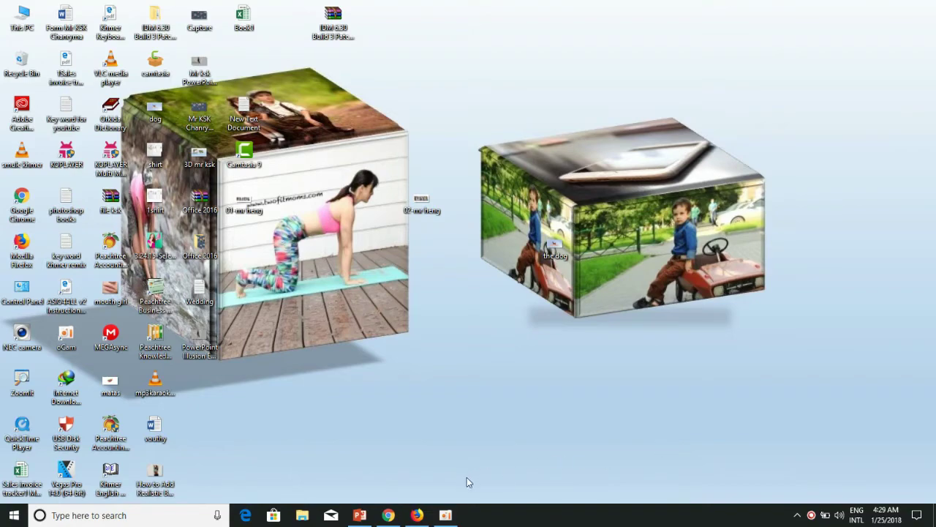
pyautogui.click(362, 516)
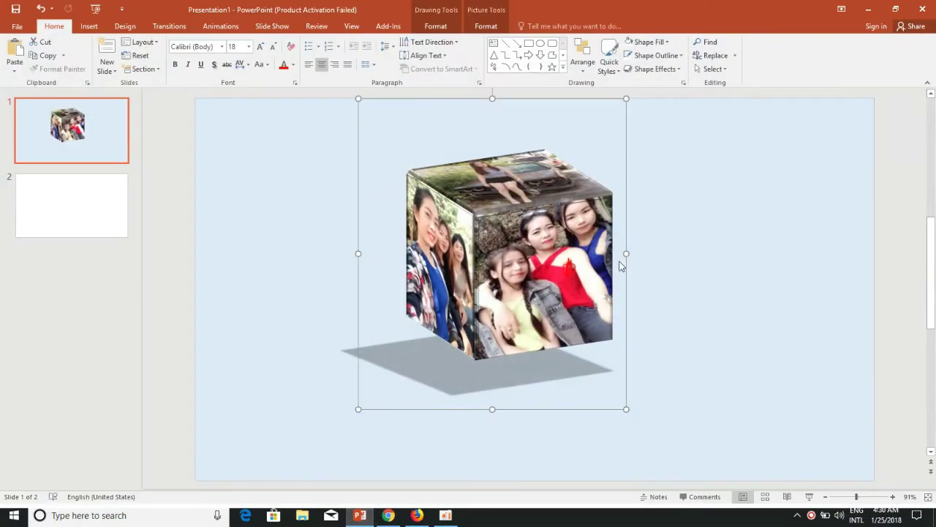
pyautogui.click(76, 242)
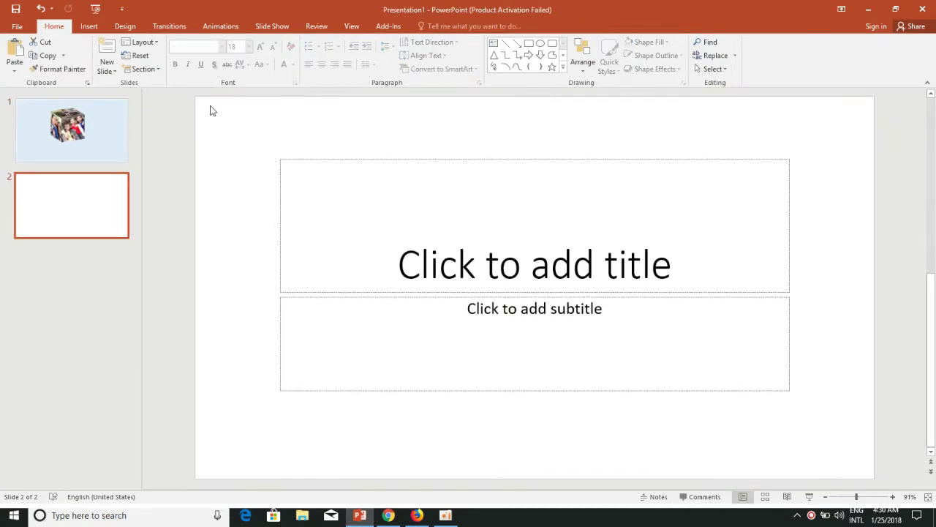
pyautogui.click(108, 71)
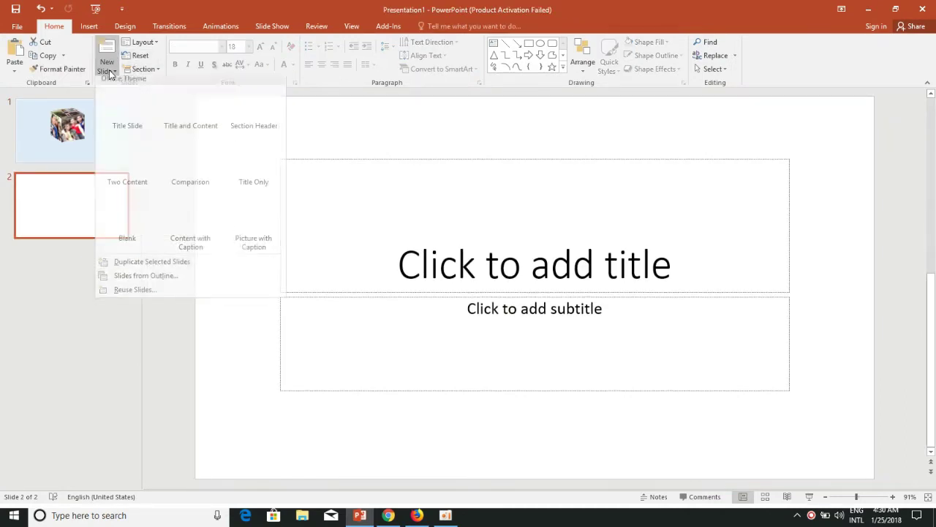
pyautogui.click(130, 223)
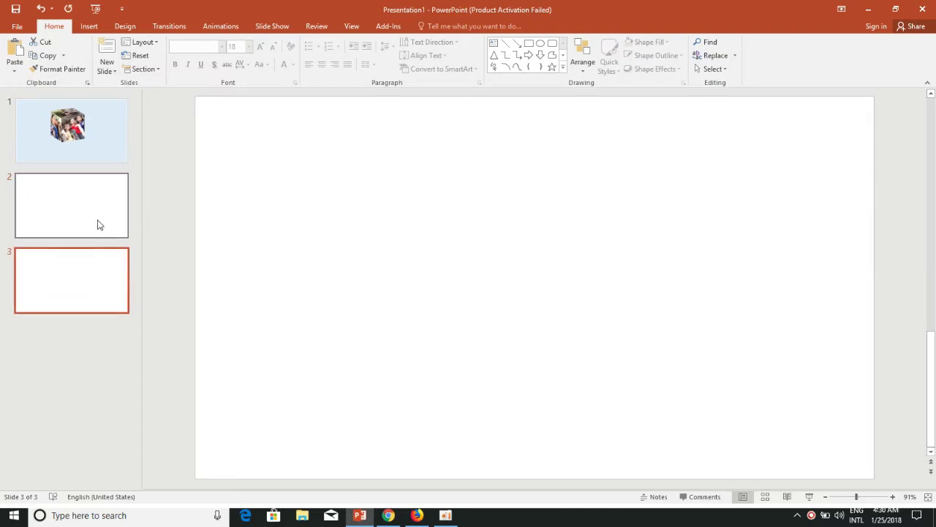
# Delete the old title-layout slide so the blank slide becomes slide 2.
pyautogui.click(99, 225)
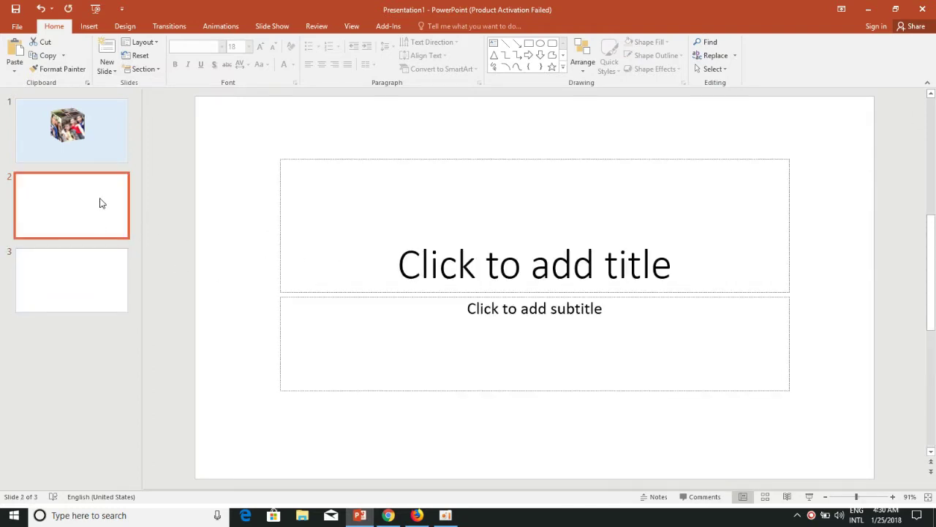
pyautogui.press('Delete')
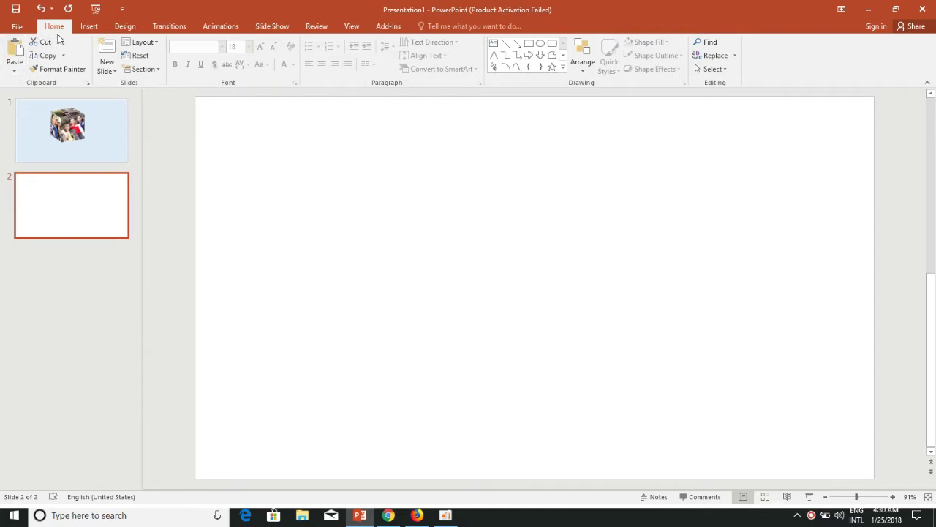
pyautogui.click(91, 27)
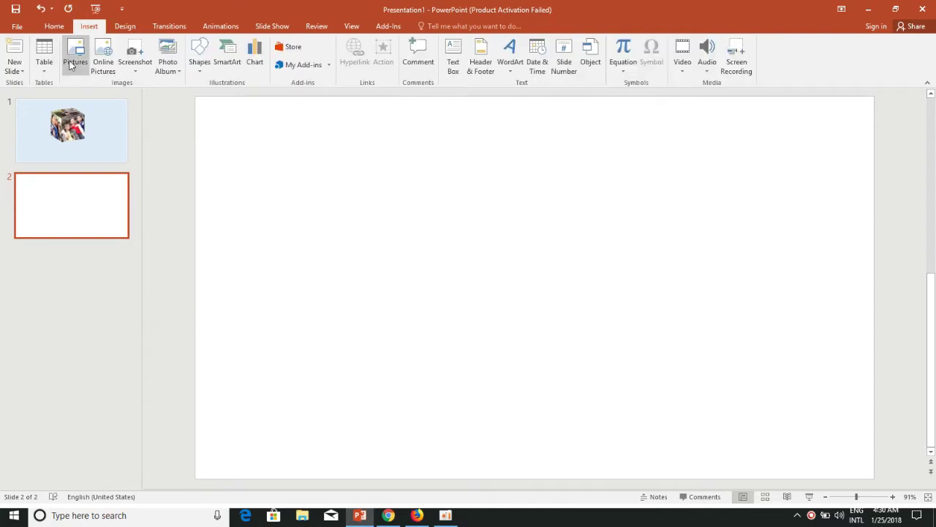
# Insert the grassy selfie photo onto slide 2.
pyautogui.click(76, 59)
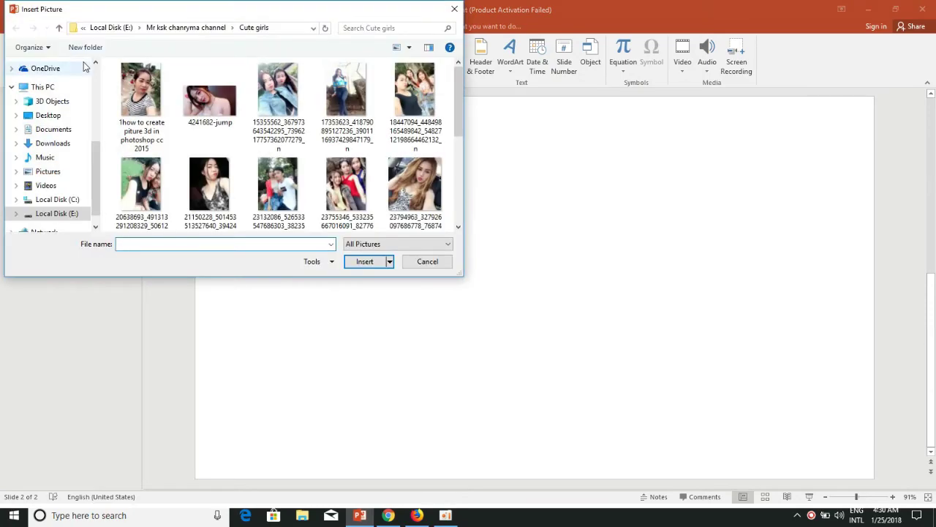
pyautogui.moveTo(213, 17)
pyautogui.mouseDown()
pyautogui.moveTo(500, 179)
pyautogui.moveTo(496, 92)
pyautogui.mouseUp()
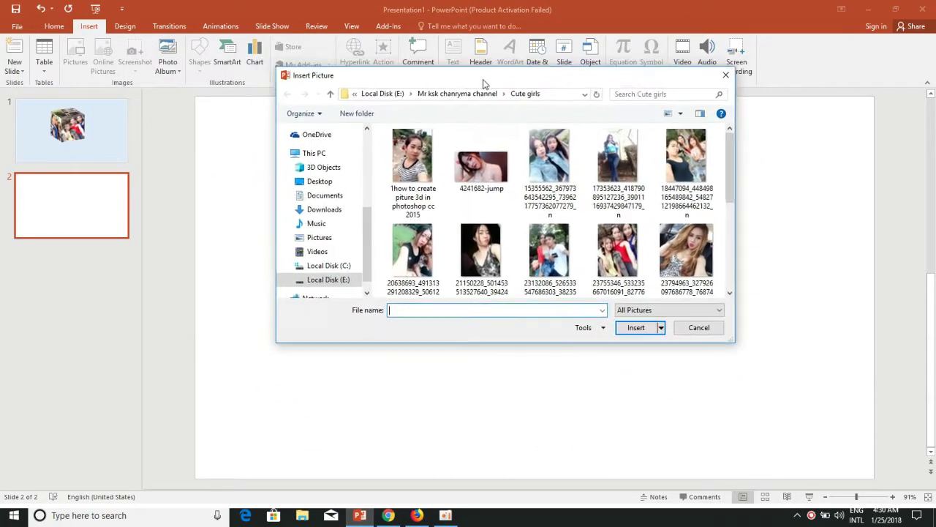
pyautogui.click(438, 272)
pyautogui.click(647, 337)
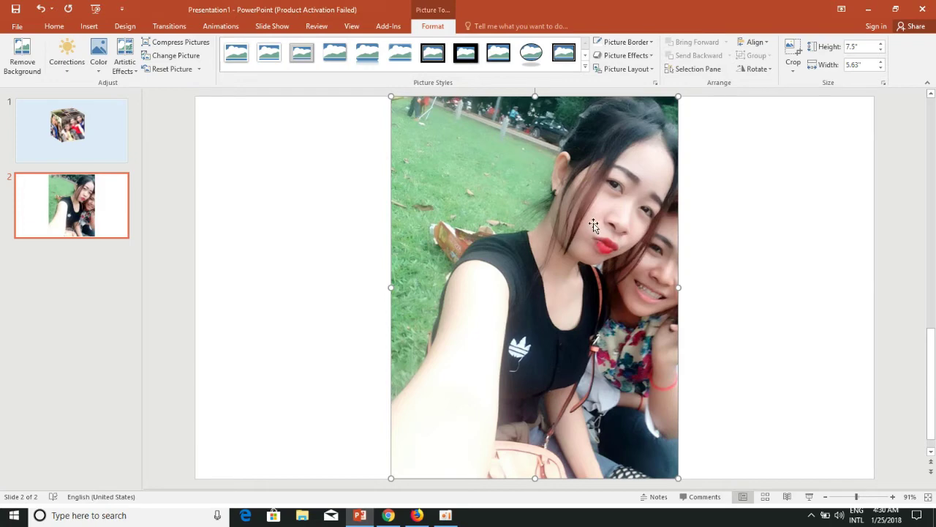
# Set the photo's height and width to 3 inches with aspect ratio unlocked, then move it lower-left.
pyautogui.click(884, 83)
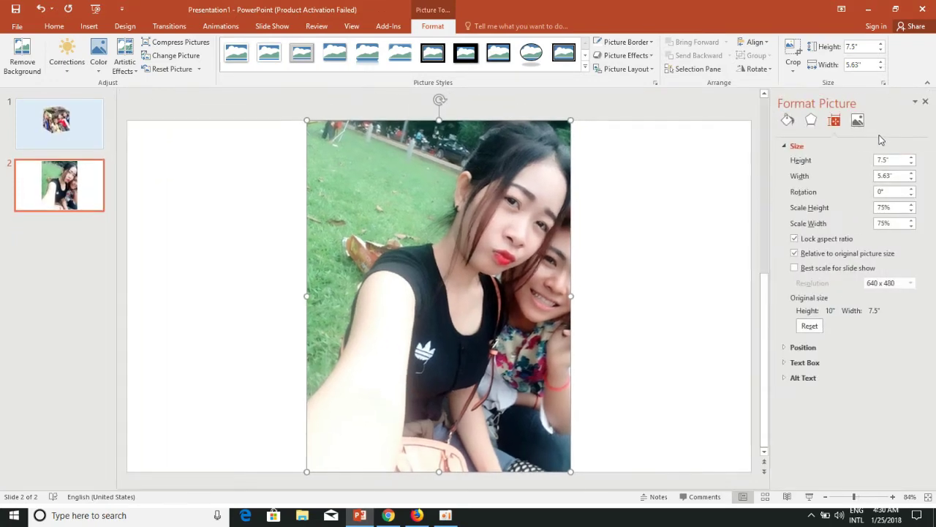
pyautogui.click(899, 165)
pyautogui.moveTo(899, 165); pyautogui.dragTo(746, 176)
pyautogui.write('3')
pyautogui.click(898, 175)
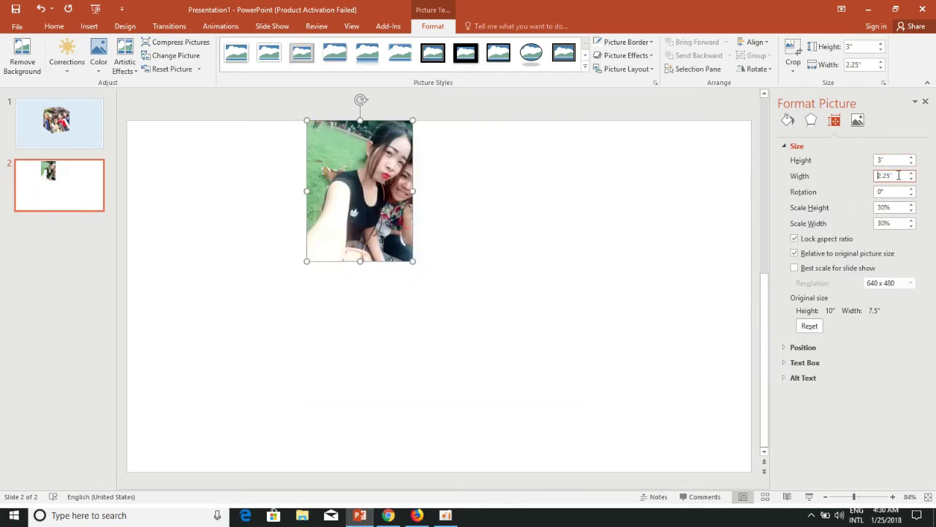
pyautogui.moveTo(901, 174); pyautogui.dragTo(695, 203)
pyautogui.write('3')
pyautogui.click(812, 241)
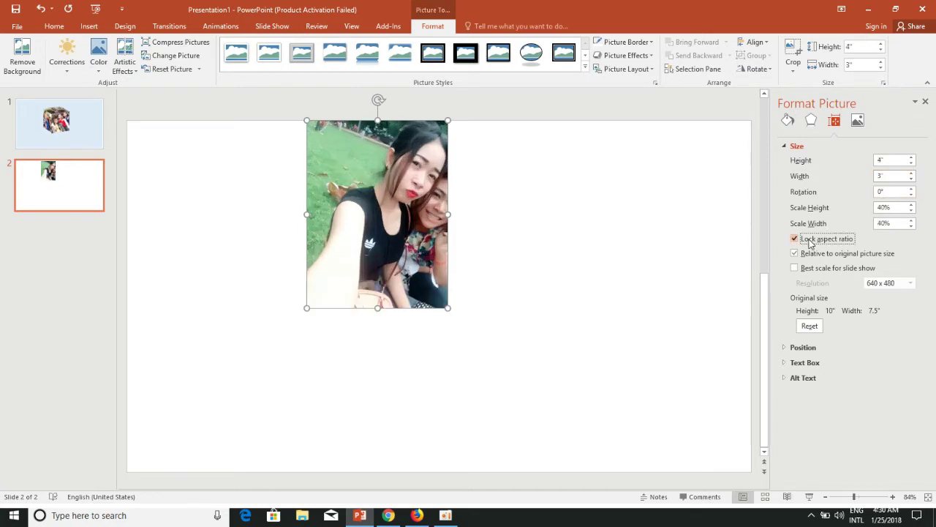
pyautogui.click(665, 266)
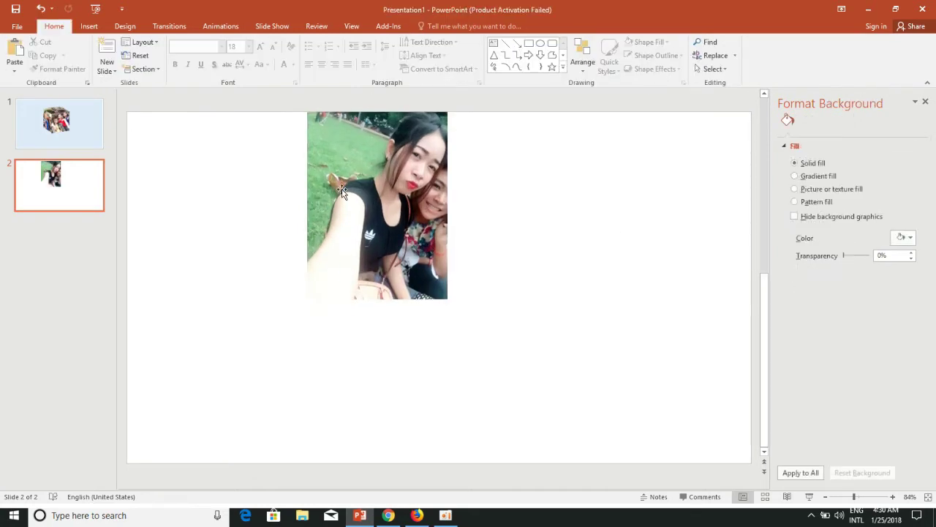
pyautogui.click(372, 190)
pyautogui.moveTo(372, 191); pyautogui.dragTo(332, 235)
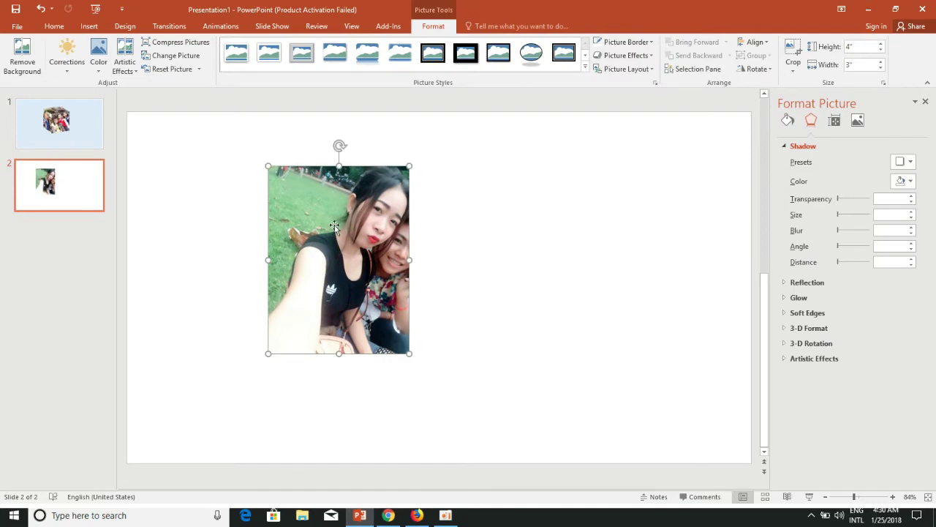
# Re-enter a 3-inch height to make the photo square and move it toward the left edge.
pyautogui.click(884, 84)
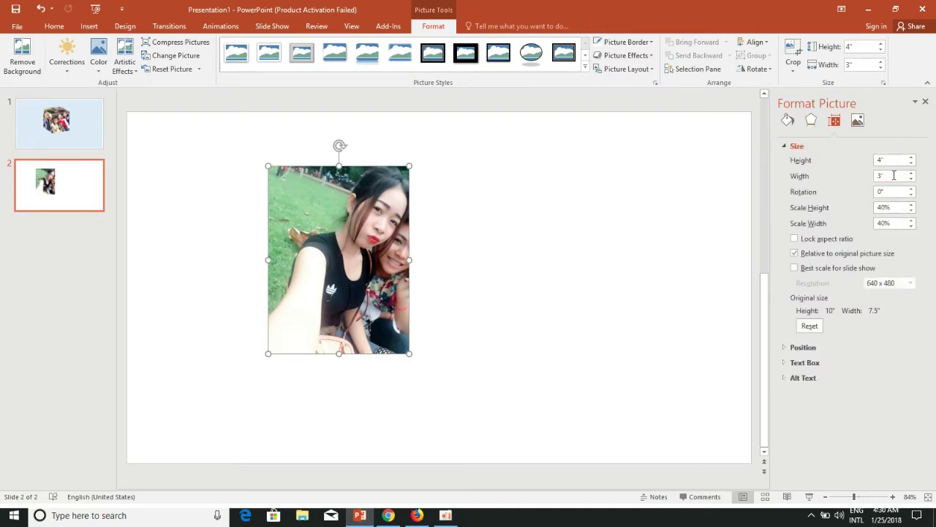
pyautogui.doubleClick(894, 158)
pyautogui.write('3')
pyautogui.click(684, 205)
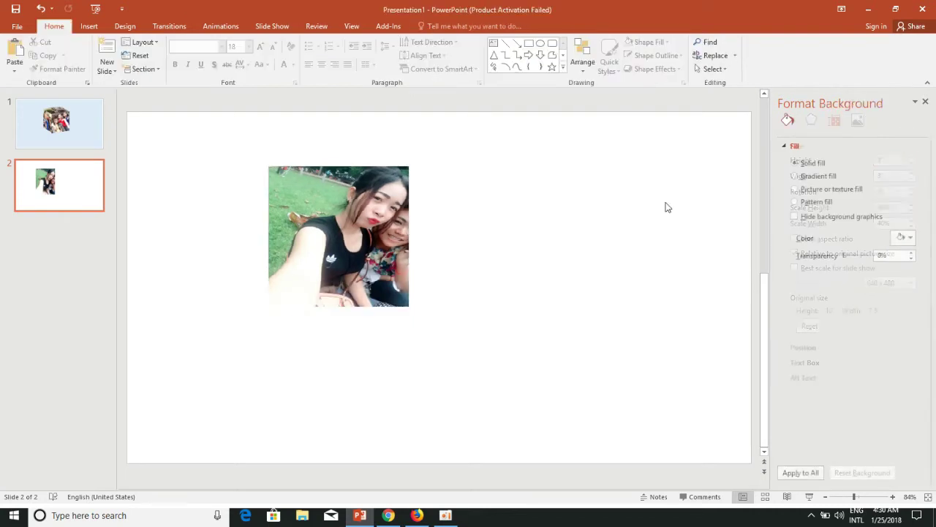
pyautogui.click(371, 226)
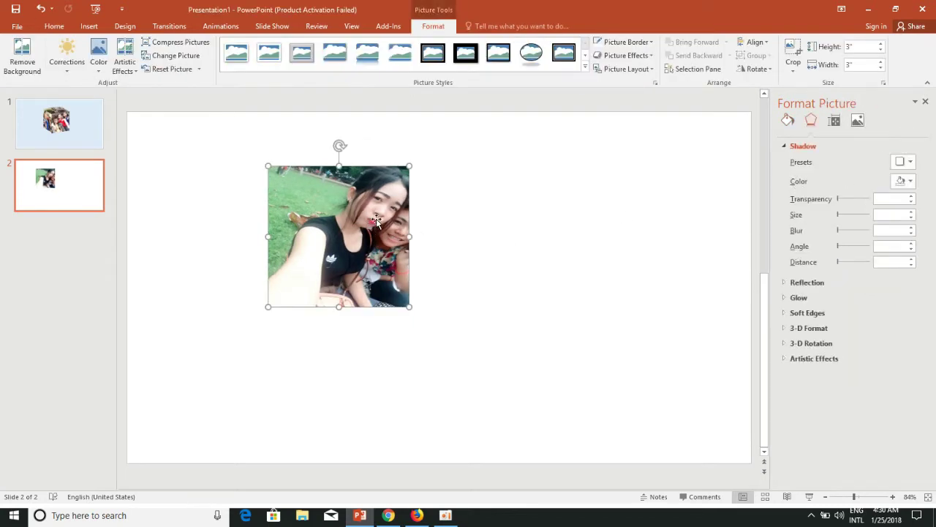
pyautogui.moveTo(375, 221); pyautogui.dragTo(261, 236)
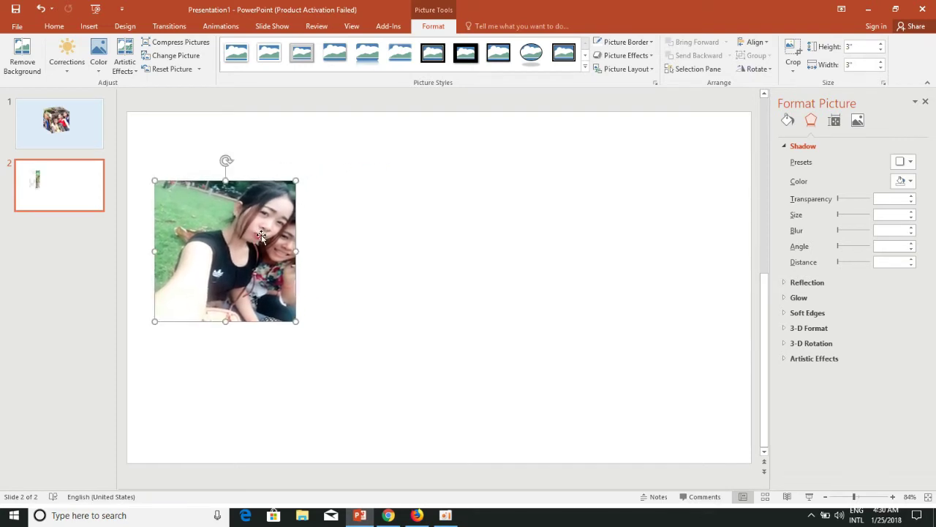
pyautogui.click(89, 27)
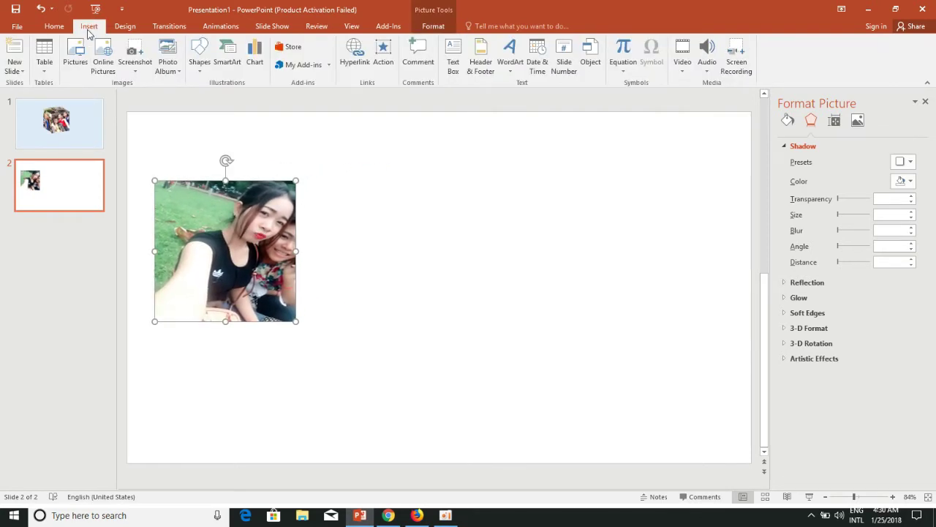
# Insert the striped-shirt selfie photo onto slide 2.
pyautogui.click(65, 67)
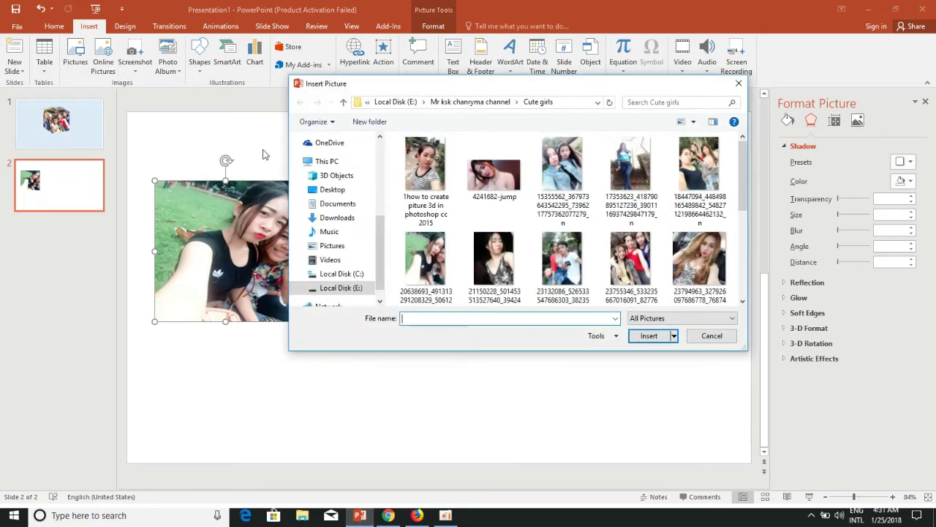
pyautogui.click(437, 188)
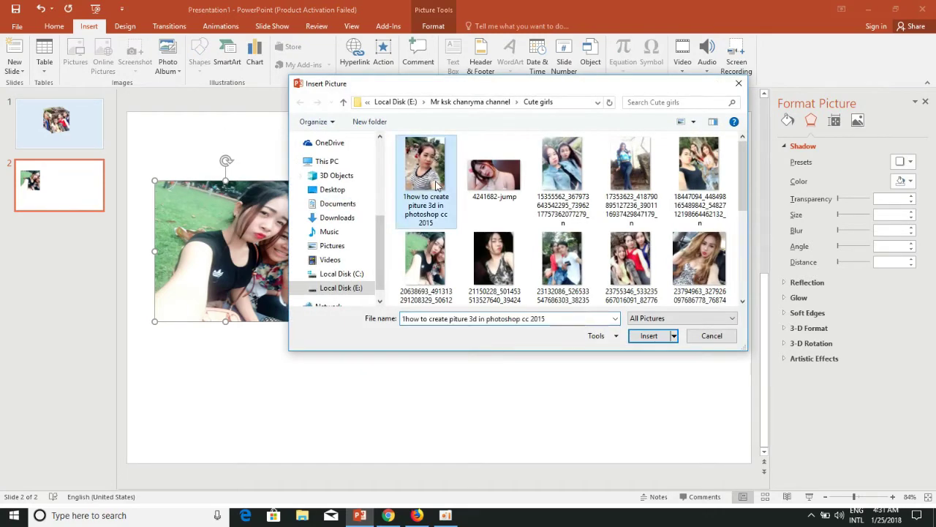
pyautogui.click(649, 338)
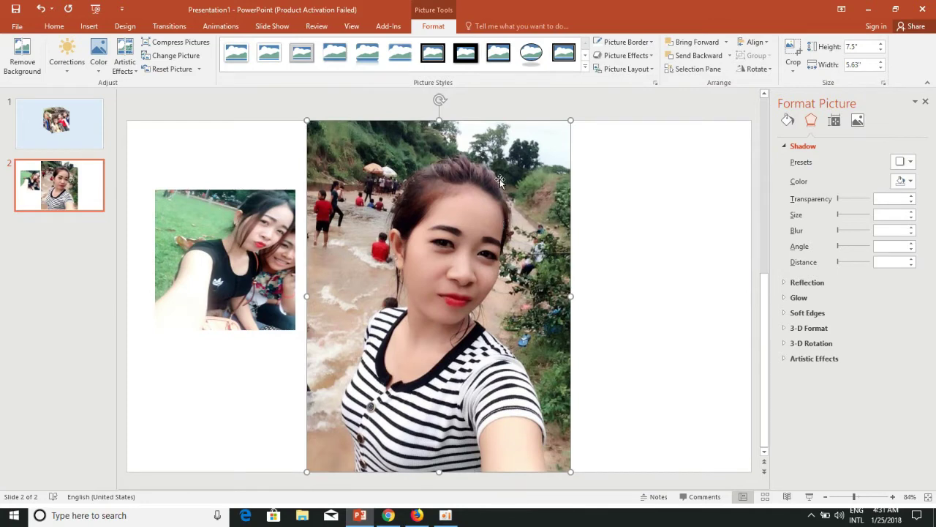
# Resize the striped-shirt photo to 3 by 3 inches and place it beside the first photo.
pyautogui.click(884, 83)
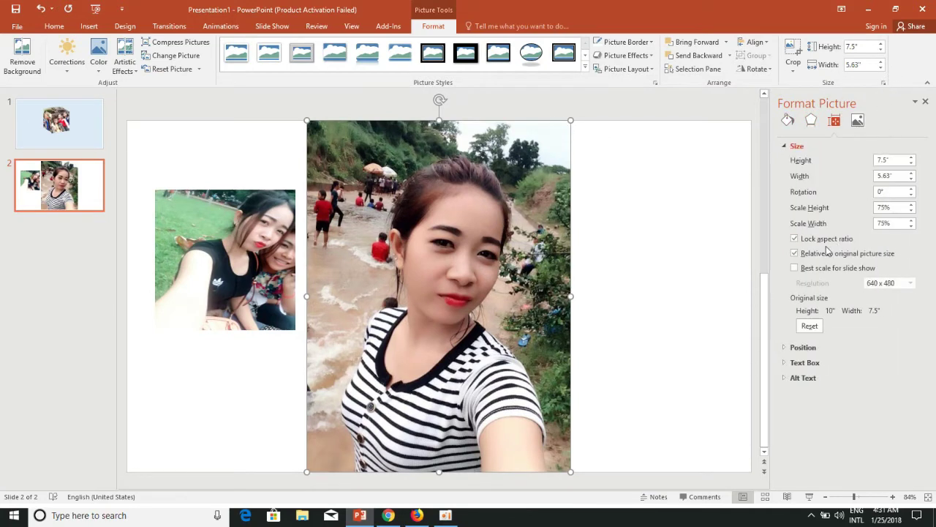
pyautogui.moveTo(902, 159); pyautogui.dragTo(692, 158)
pyautogui.write('3')
pyautogui.click(900, 176)
pyautogui.moveTo(898, 175); pyautogui.dragTo(779, 178)
pyautogui.write('3')
pyautogui.click(686, 230)
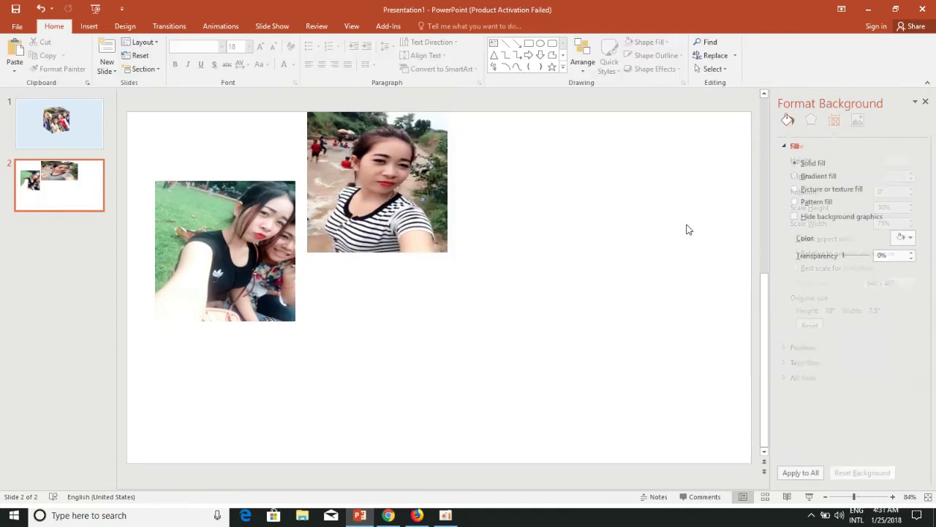
pyautogui.moveTo(386, 196)
pyautogui.mouseDown()
pyautogui.moveTo(398, 261)
pyautogui.moveTo(373, 253)
pyautogui.mouseUp()
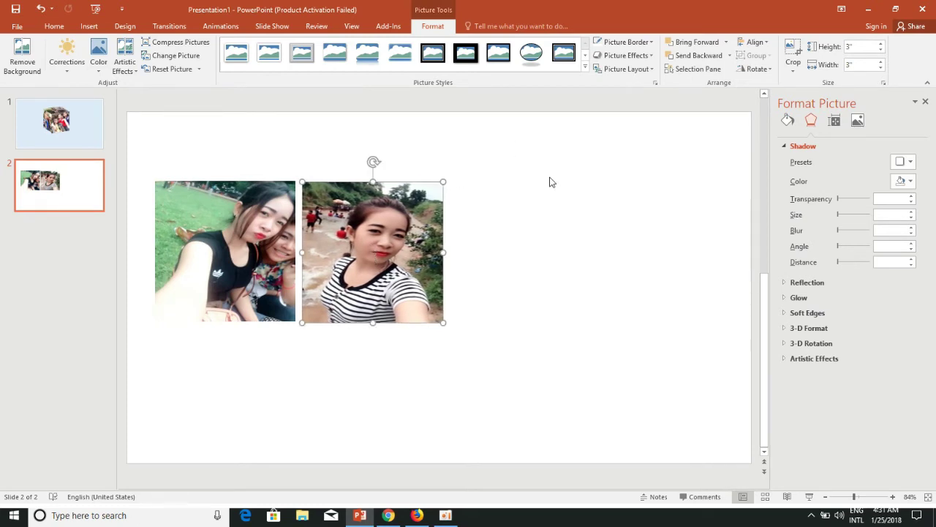
# Insert the group selfie photo and move it to the slide's right side.
pyautogui.click(88, 26)
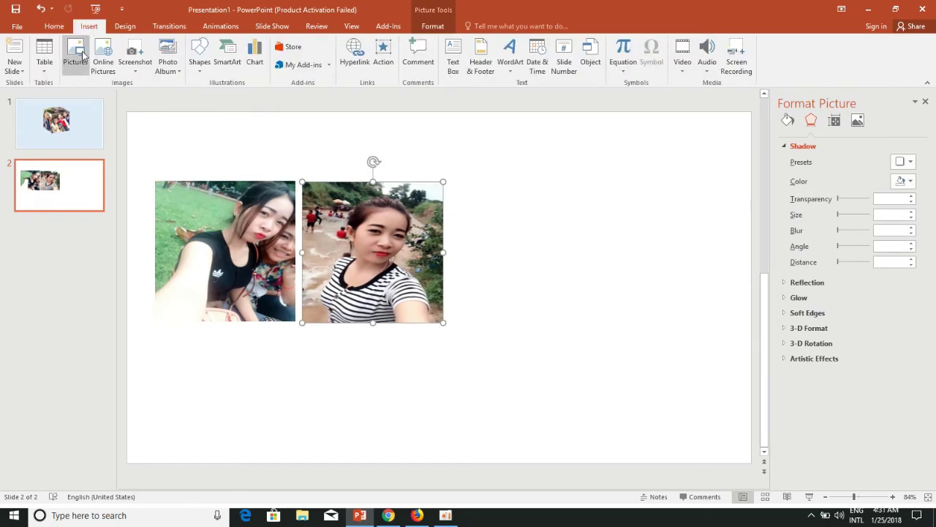
pyautogui.click(76, 61)
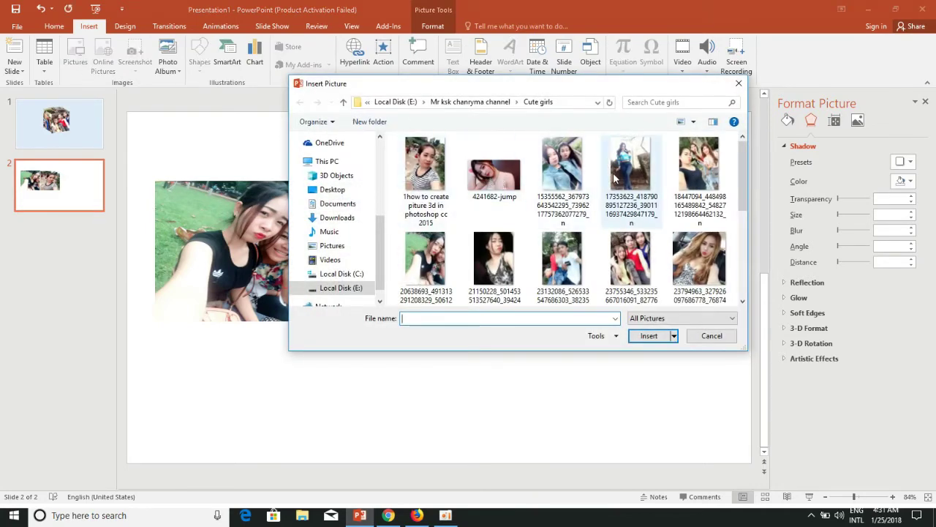
pyautogui.click(713, 181)
pyautogui.click(662, 337)
pyautogui.moveTo(490, 256)
pyautogui.mouseDown()
pyautogui.moveTo(642, 243)
pyautogui.moveTo(630, 252)
pyautogui.mouseUp()
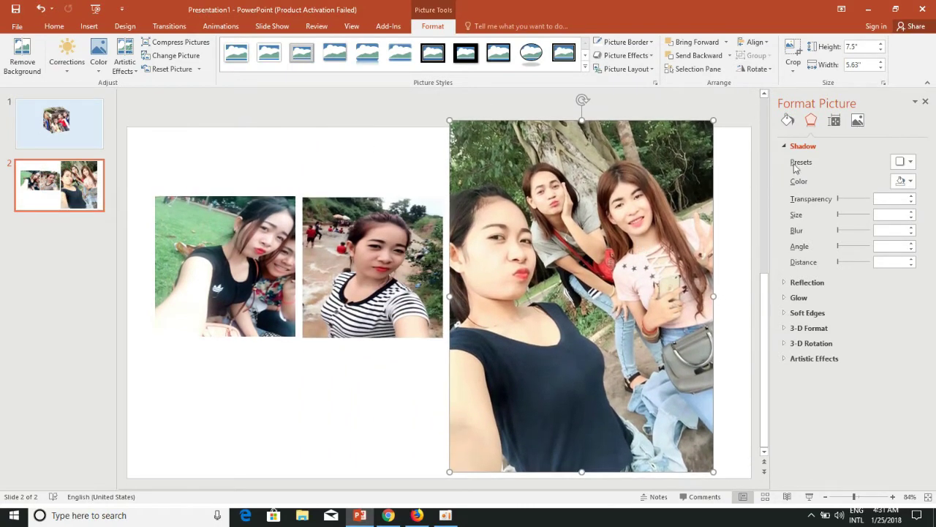
# Make the group selfie a 3-by-3-inch square with proportions unlocked and align it with the others.
pyautogui.click(884, 83)
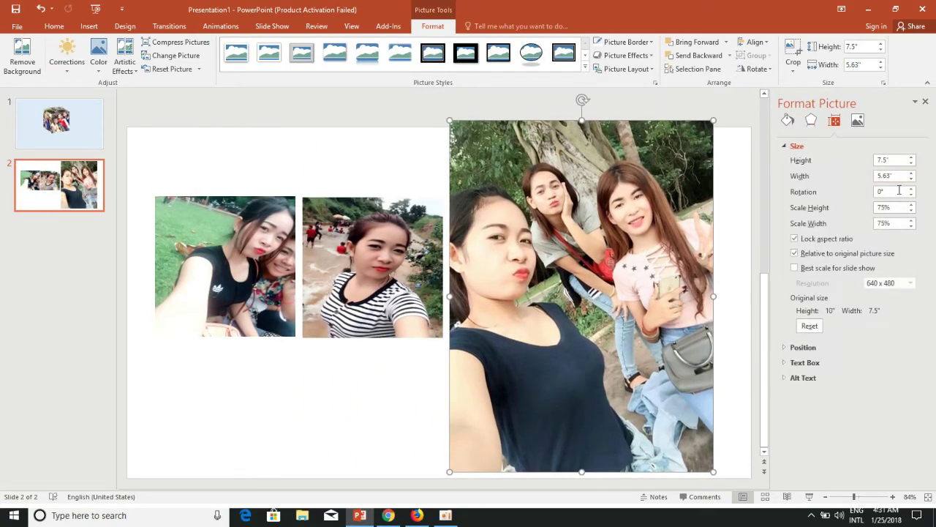
pyautogui.click(795, 239)
pyautogui.click(901, 161)
pyautogui.write('3')
pyautogui.press('Tab')
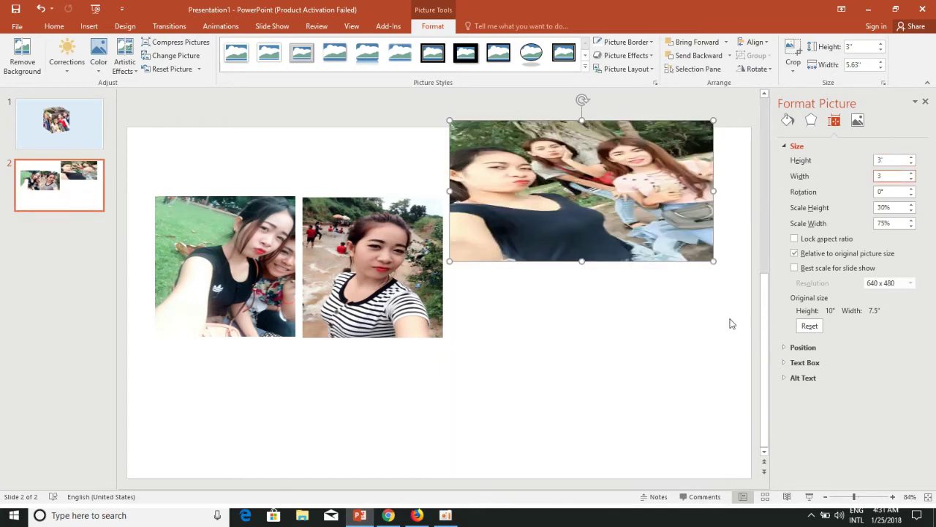
pyautogui.click(731, 324)
pyautogui.moveTo(542, 185); pyautogui.dragTo(559, 249)
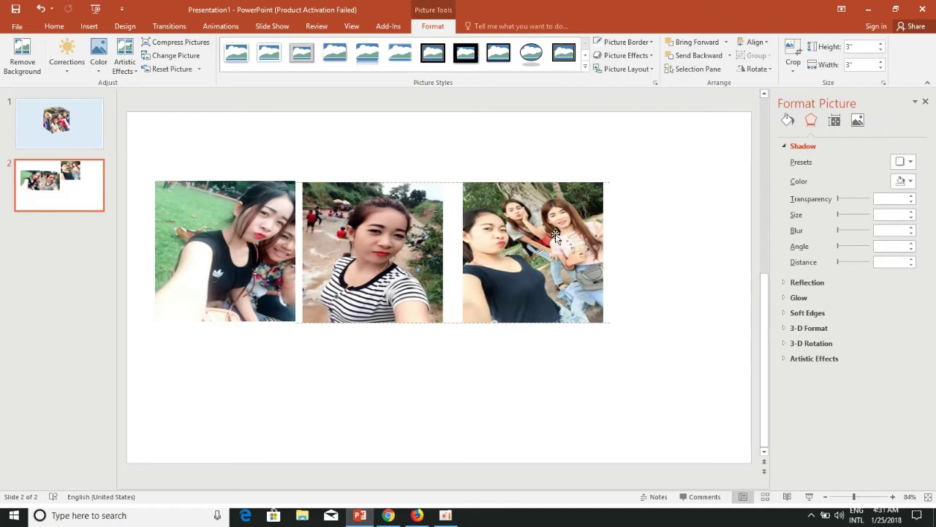
pyautogui.moveTo(559, 248); pyautogui.dragTo(555, 233)
# Select the first grassy selfie photo in preparation for picture effects.
pyautogui.click(638, 237)
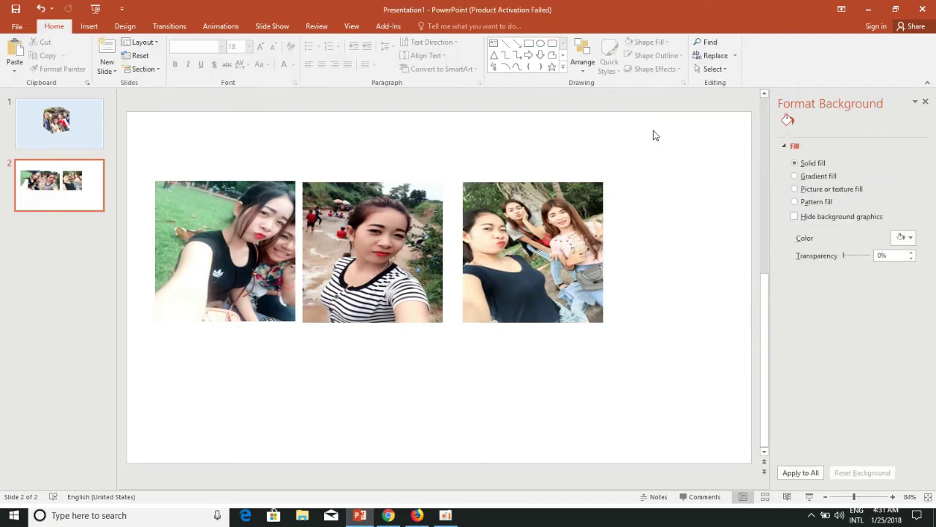
pyautogui.click(560, 226)
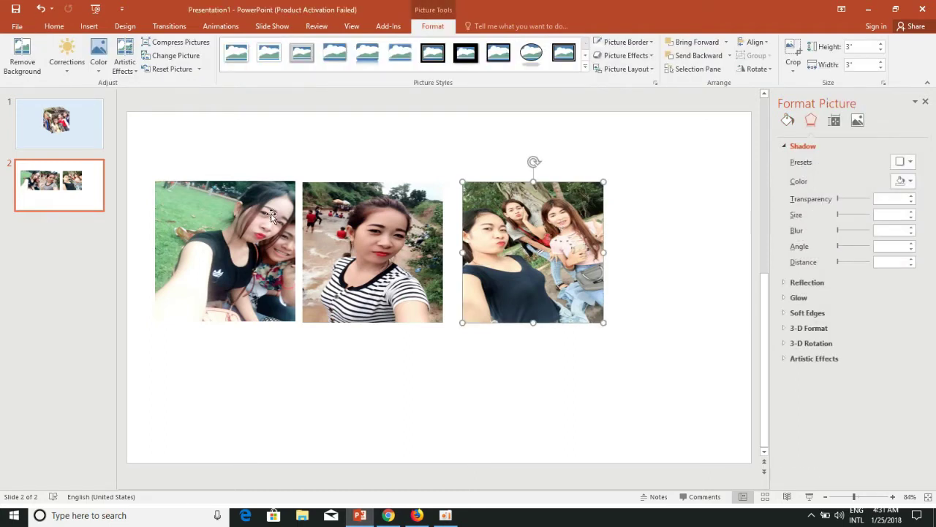
pyautogui.click(225, 217)
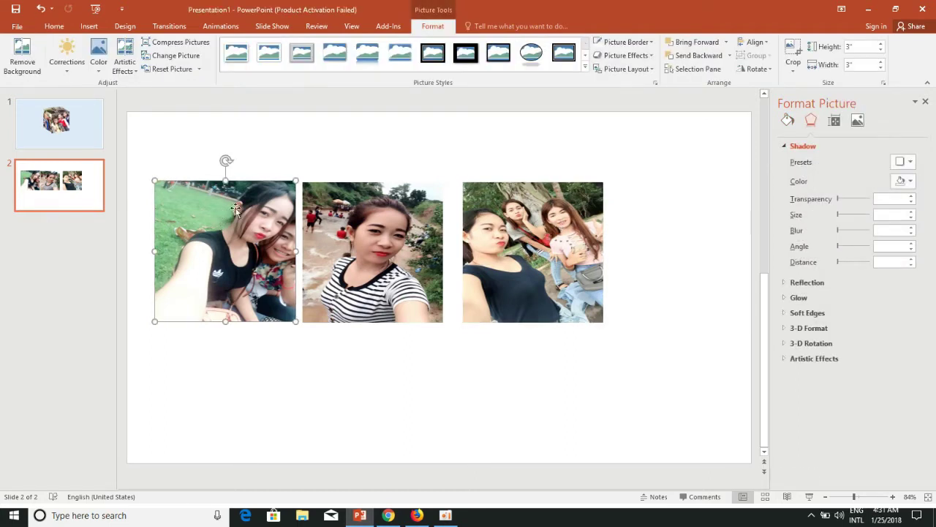
pyautogui.click(653, 58)
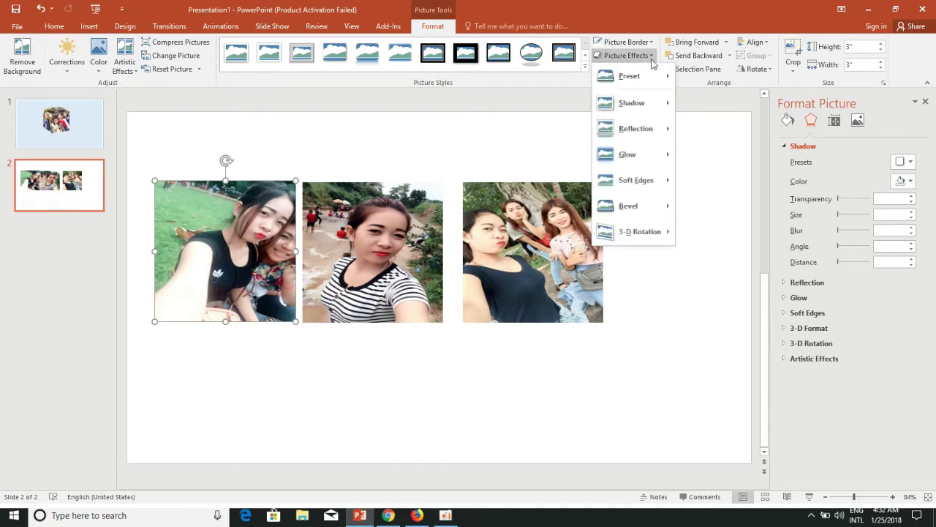
# Apply a Parallel 3-D Rotation preset to the grassy selfie photo.
pyautogui.moveTo(658, 234)
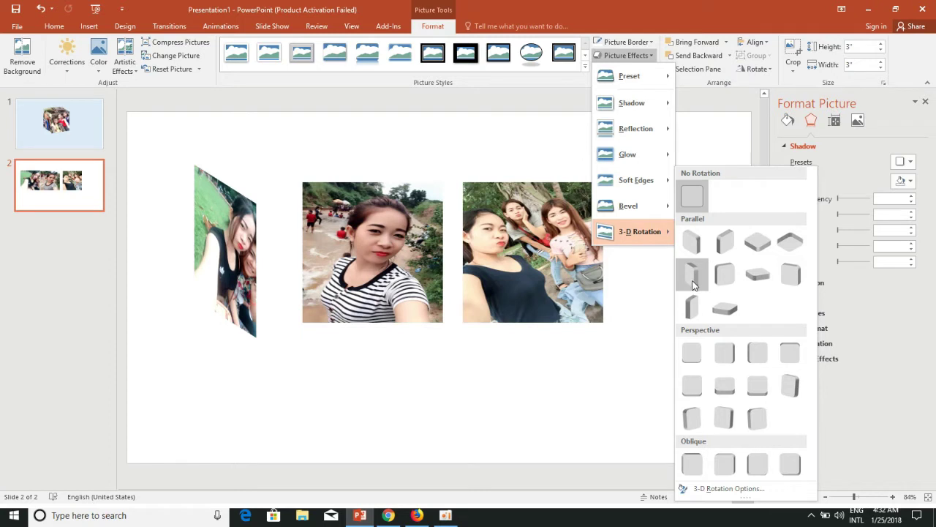
pyautogui.click(693, 280)
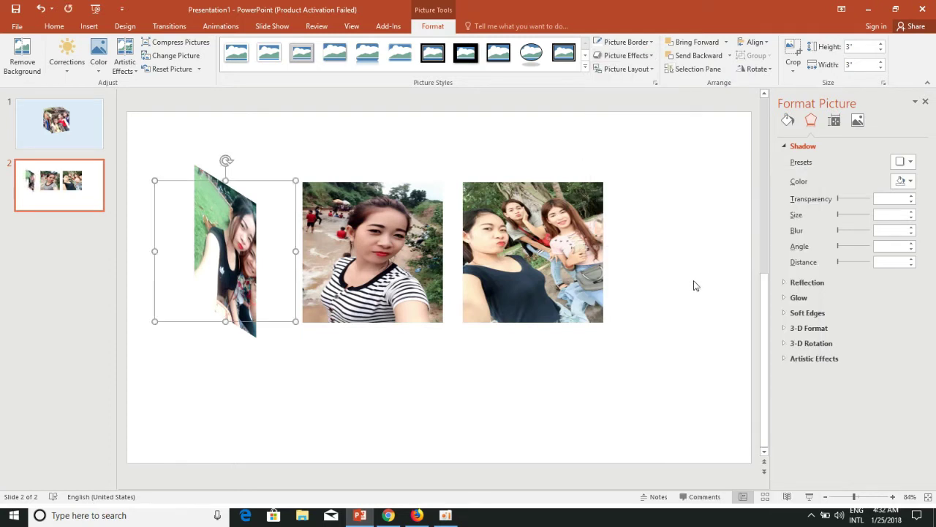
pyautogui.click(377, 247)
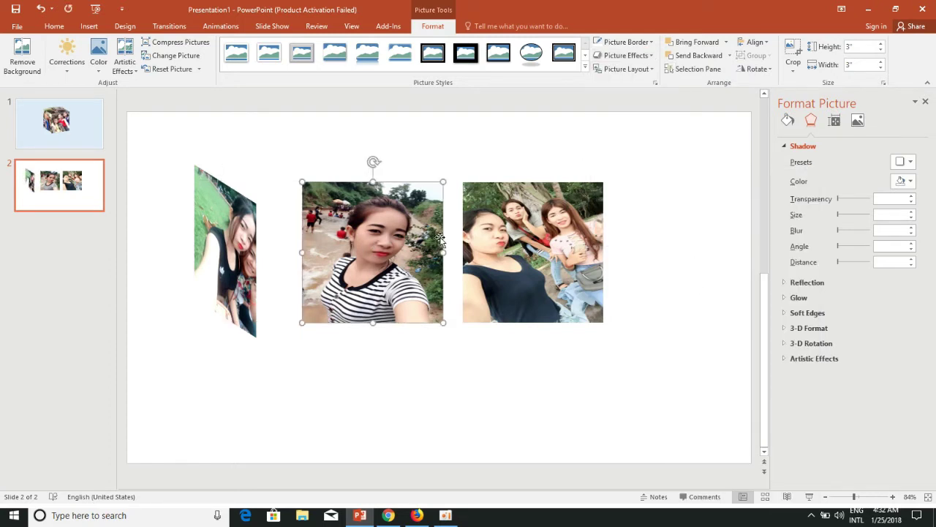
# Rotate the striped-shirt photo Off Axis 1 Right and fit its edge against the tilted left photo.
pyautogui.click(626, 55)
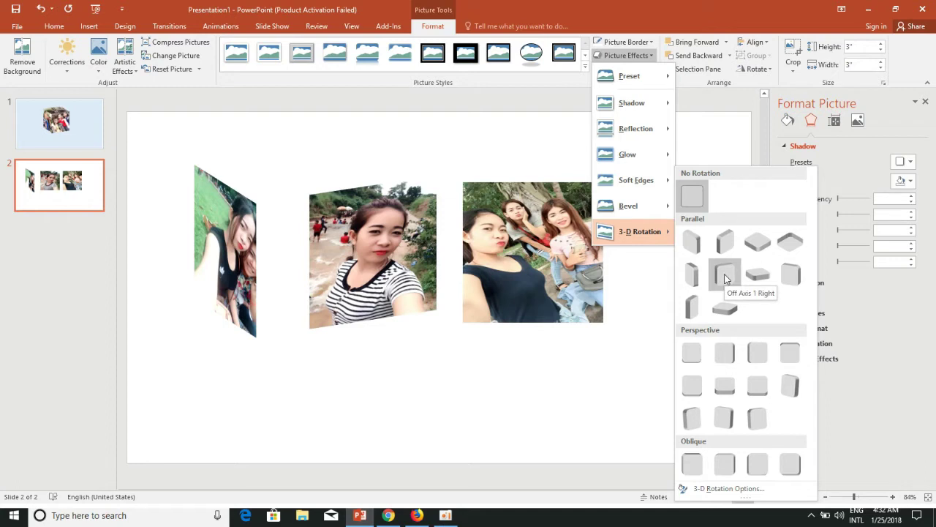
pyautogui.click(725, 277)
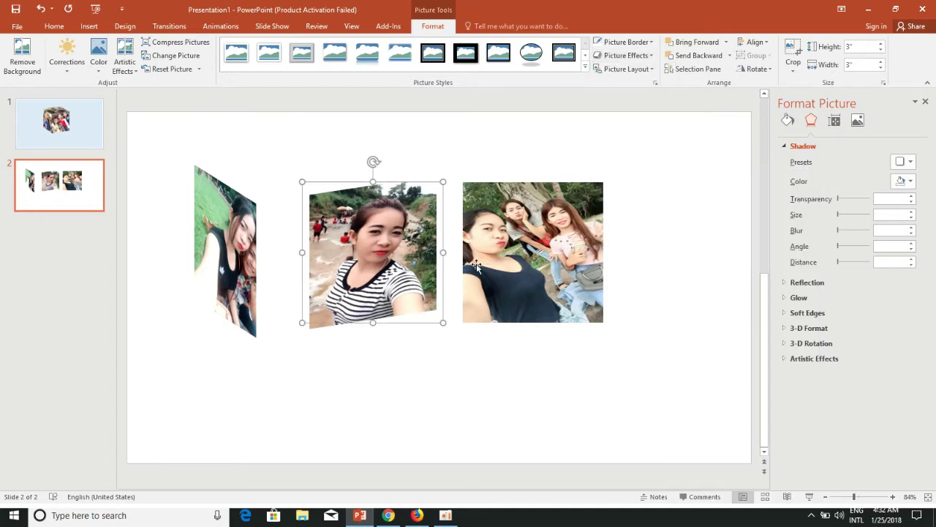
pyautogui.moveTo(407, 252); pyautogui.dragTo(401, 262)
pyautogui.click(545, 243)
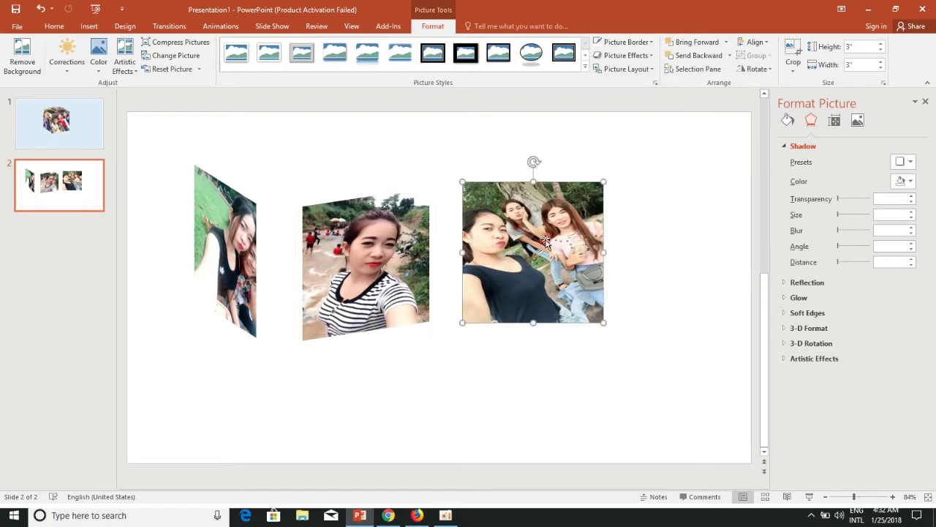
pyautogui.moveTo(358, 256); pyautogui.dragTo(372, 288)
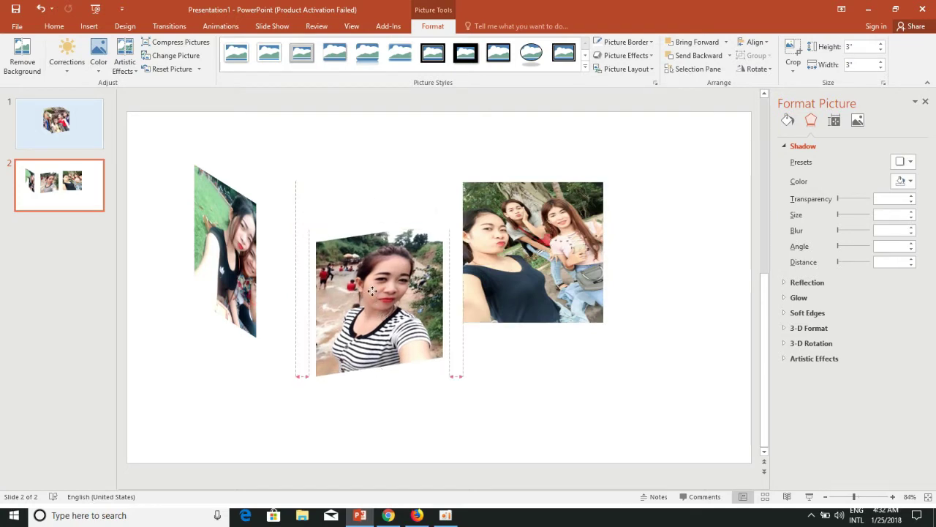
pyautogui.moveTo(225, 246); pyautogui.dragTo(237, 270)
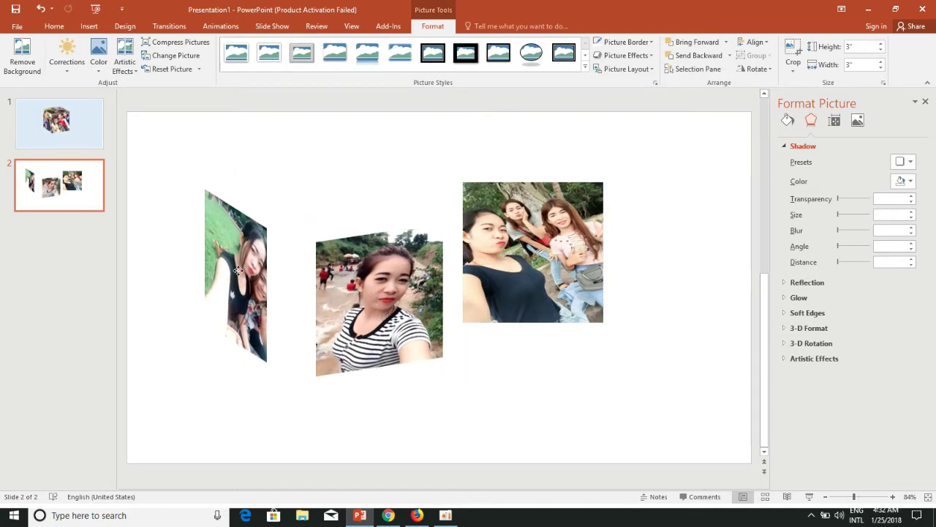
pyautogui.click(363, 286)
pyautogui.moveTo(364, 285); pyautogui.dragTo(350, 277)
pyautogui.click(560, 246)
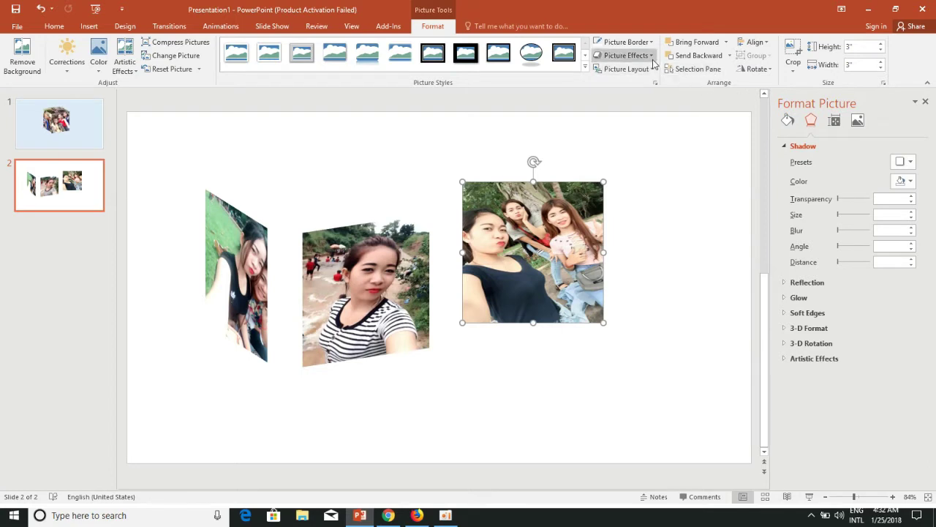
# Lay the group selfie flat with a Parallel 3-D rotation on top and align the front face.
pyautogui.click(649, 57)
pyautogui.moveTo(656, 231)
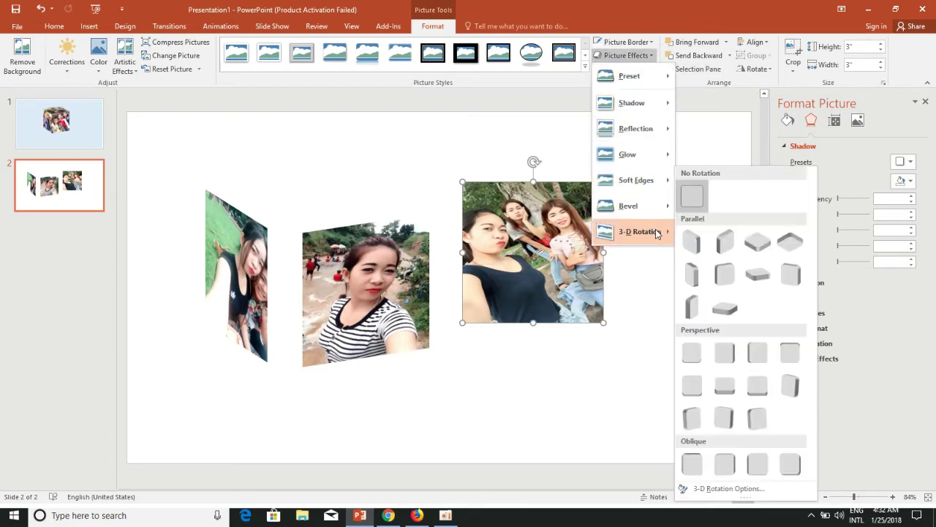
pyautogui.click(757, 272)
pyautogui.moveTo(559, 258)
pyautogui.mouseDown()
pyautogui.moveTo(395, 176)
pyautogui.moveTo(334, 203)
pyautogui.mouseUp()
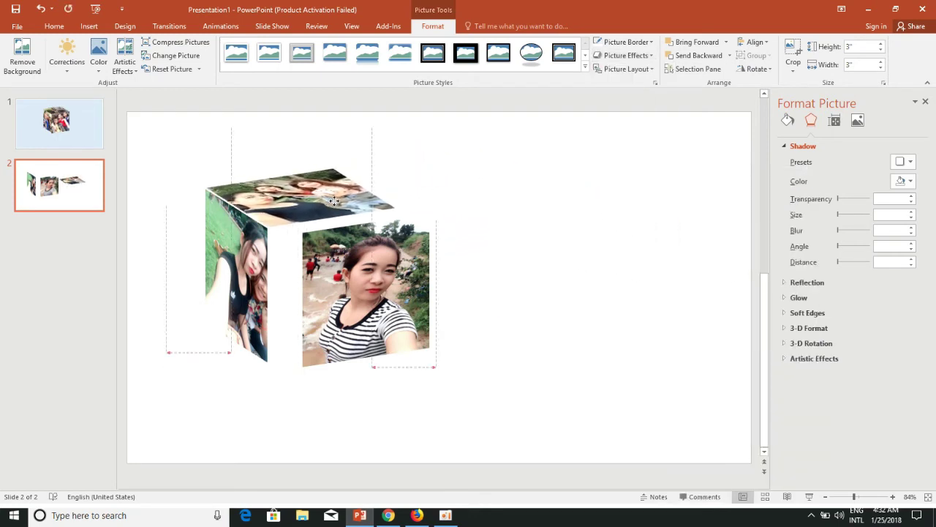
pyautogui.moveTo(397, 299); pyautogui.dragTo(357, 292)
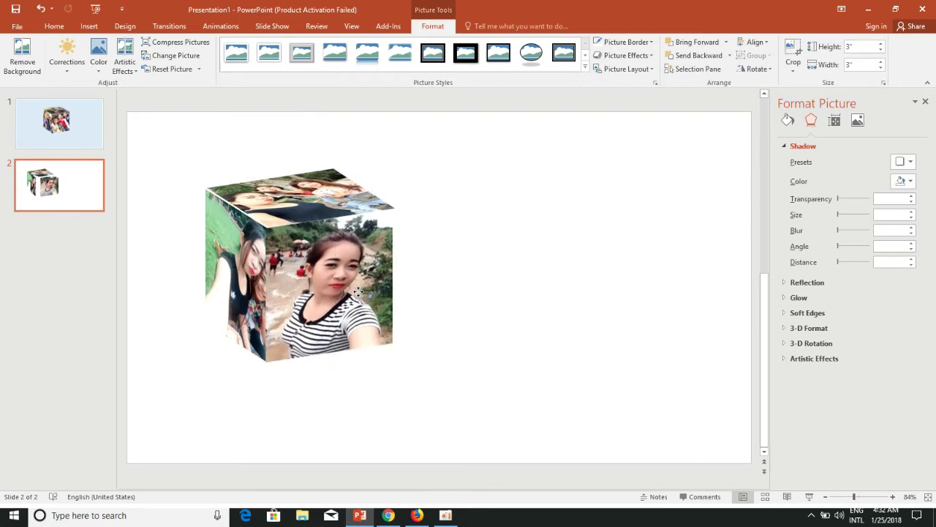
pyautogui.click(349, 198)
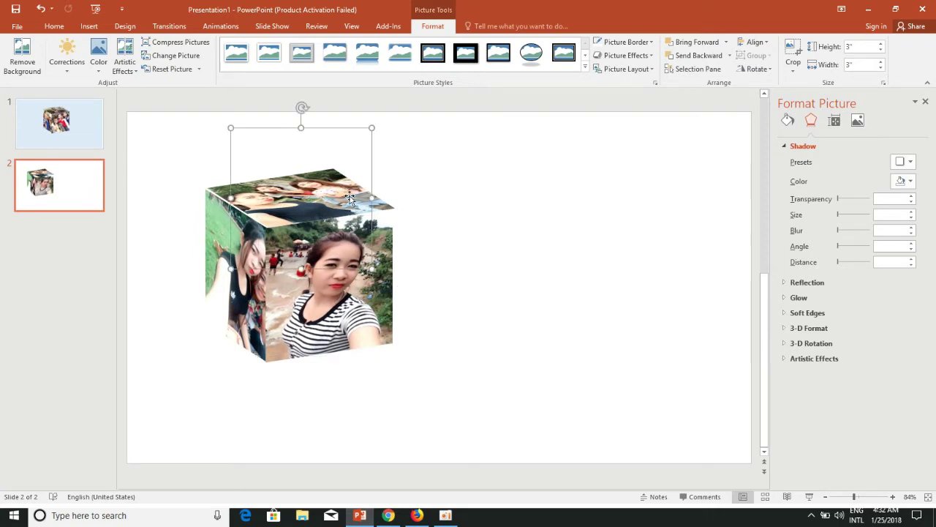
# Give the cube's top and front face photos a Relaxed Inset bevel.
pyautogui.click(650, 59)
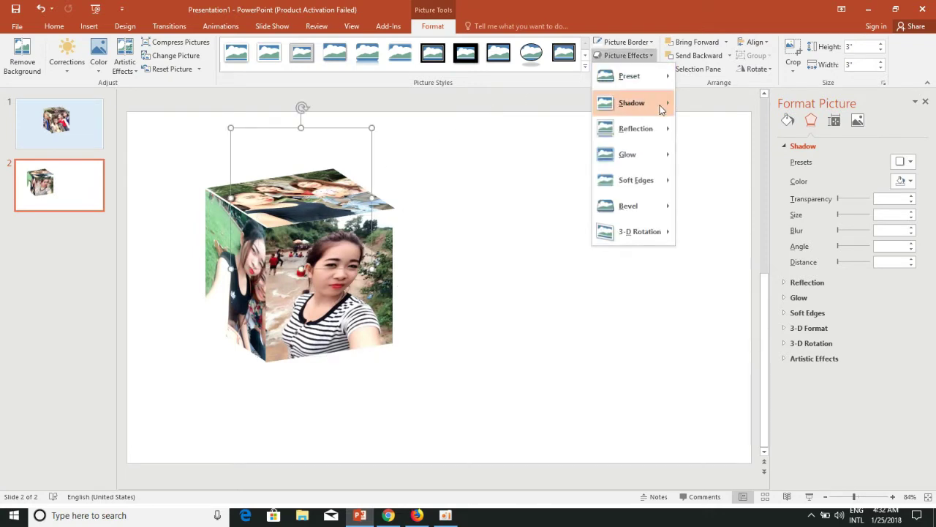
pyautogui.moveTo(668, 158)
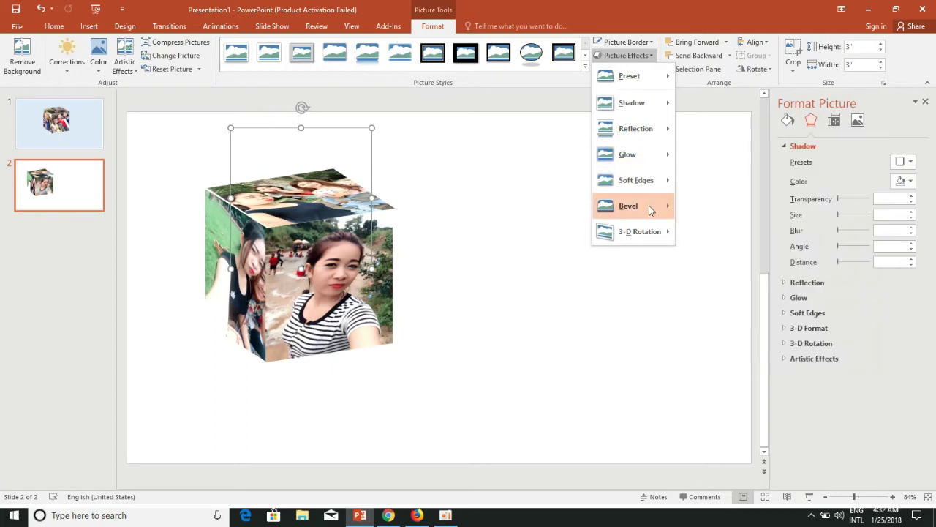
pyautogui.moveTo(648, 212)
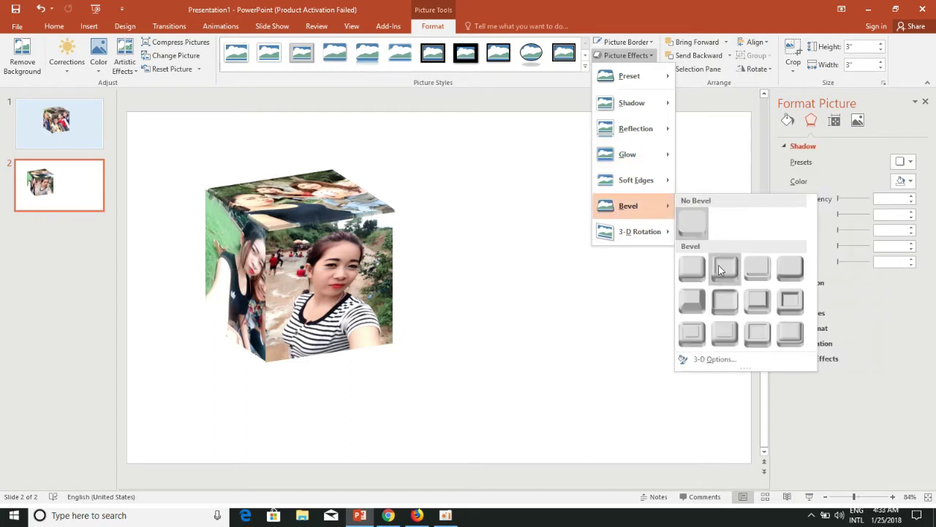
pyautogui.click(719, 269)
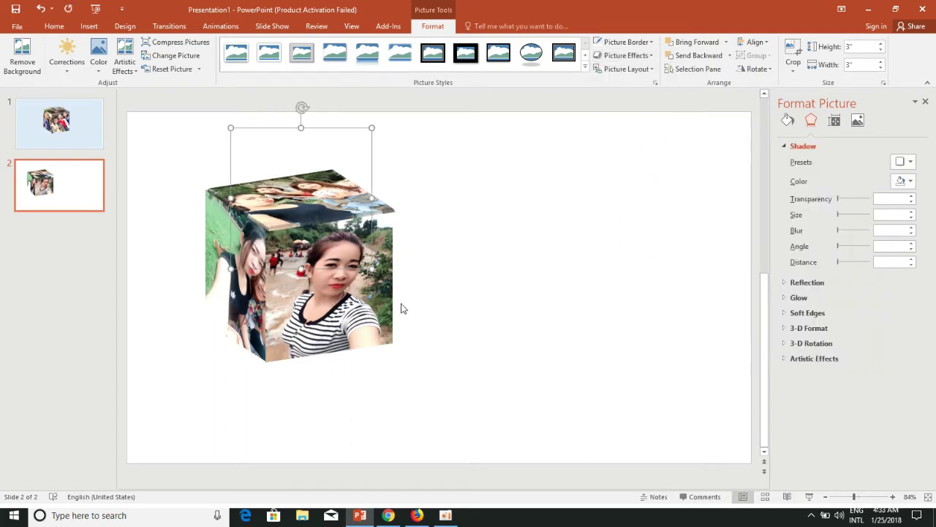
pyautogui.click(366, 294)
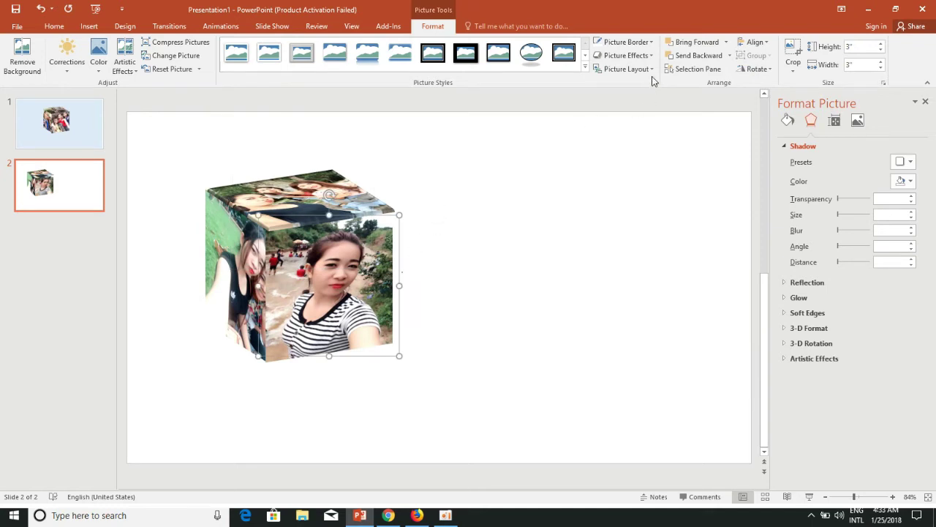
pyautogui.click(650, 57)
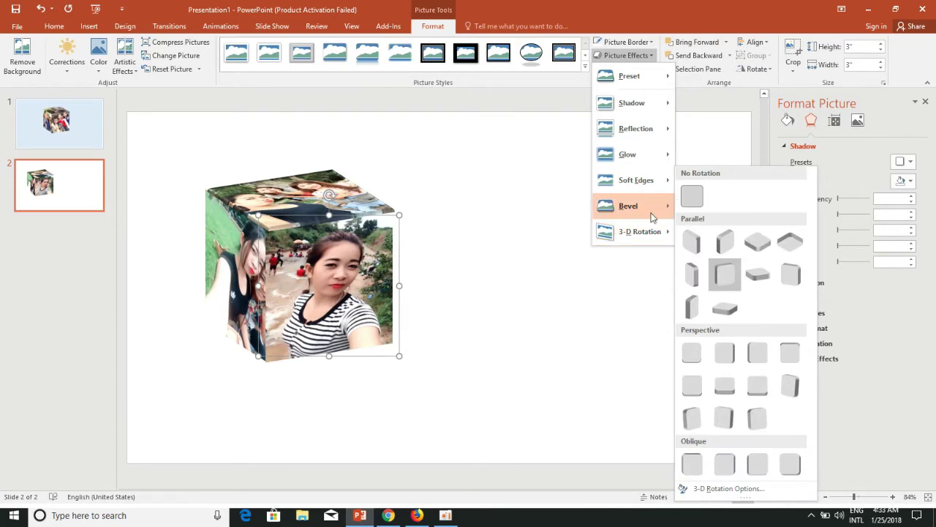
pyautogui.moveTo(653, 217)
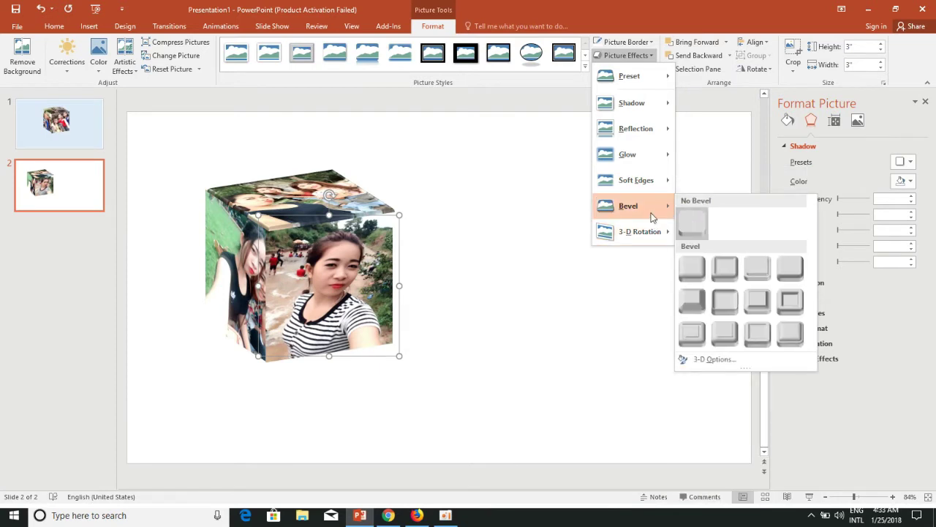
pyautogui.click(722, 276)
# Apply the same Relaxed Inset bevel to the cube's left face photo.
pyautogui.click(573, 264)
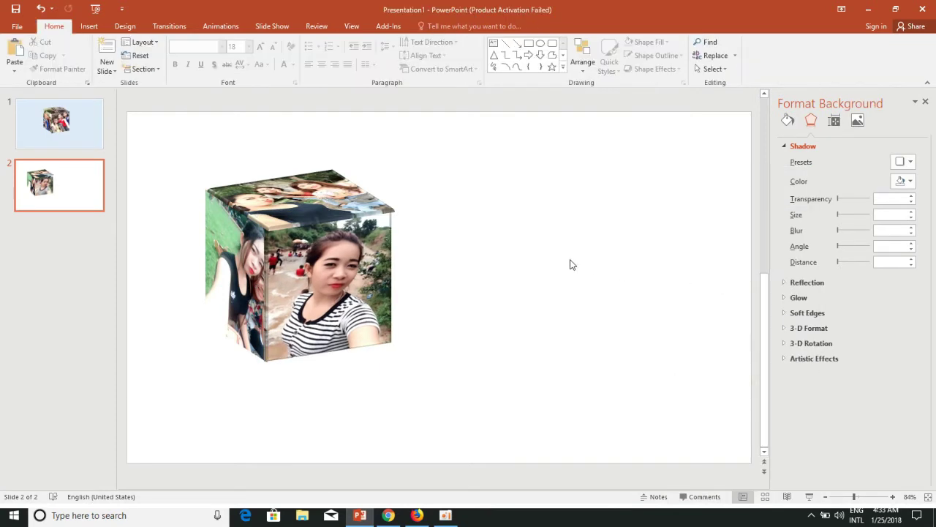
pyautogui.click(252, 235)
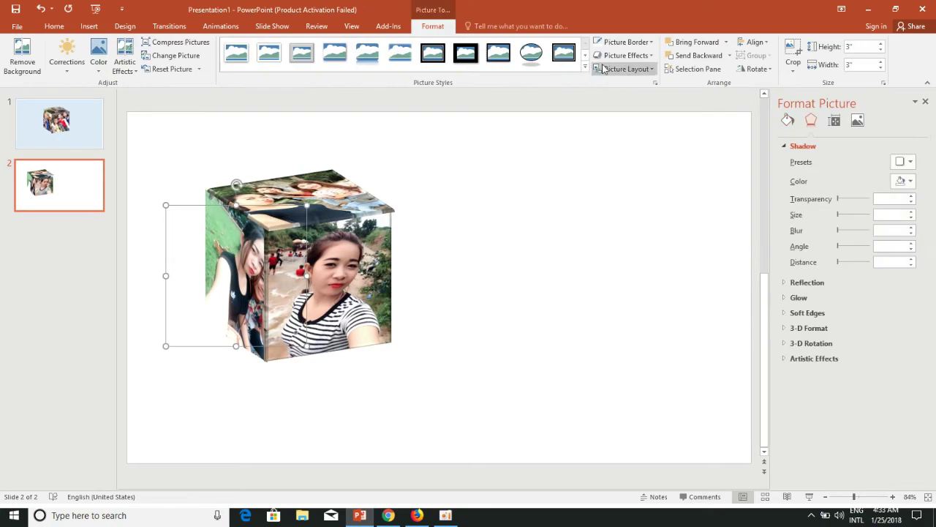
pyautogui.click(651, 56)
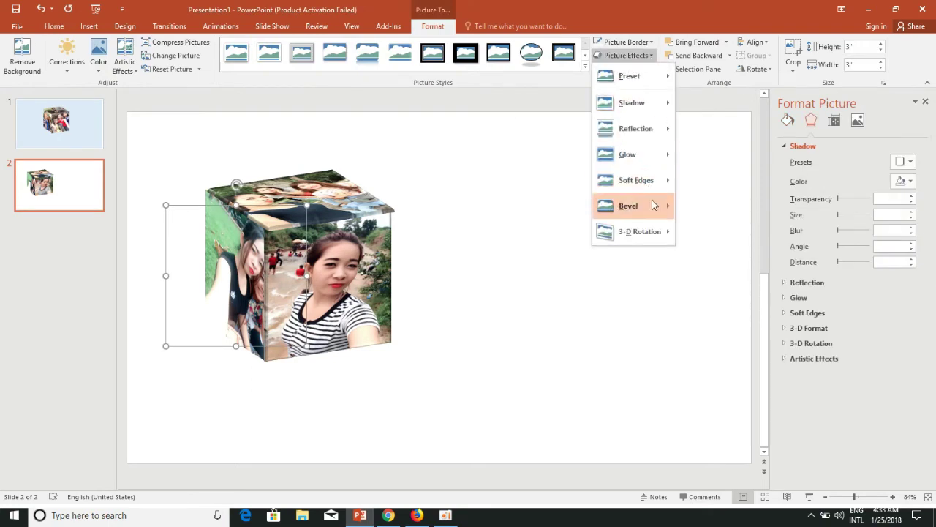
pyautogui.moveTo(653, 206)
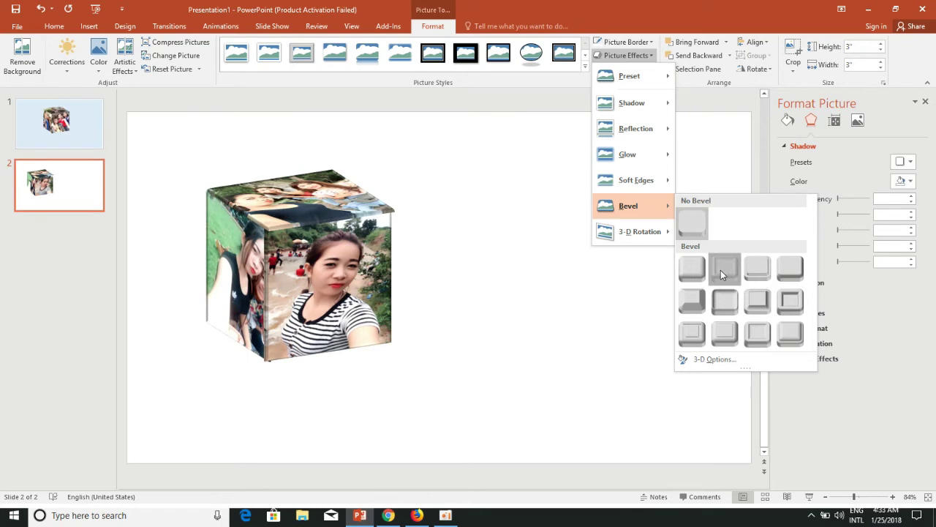
pyautogui.click(722, 271)
pyautogui.click(542, 248)
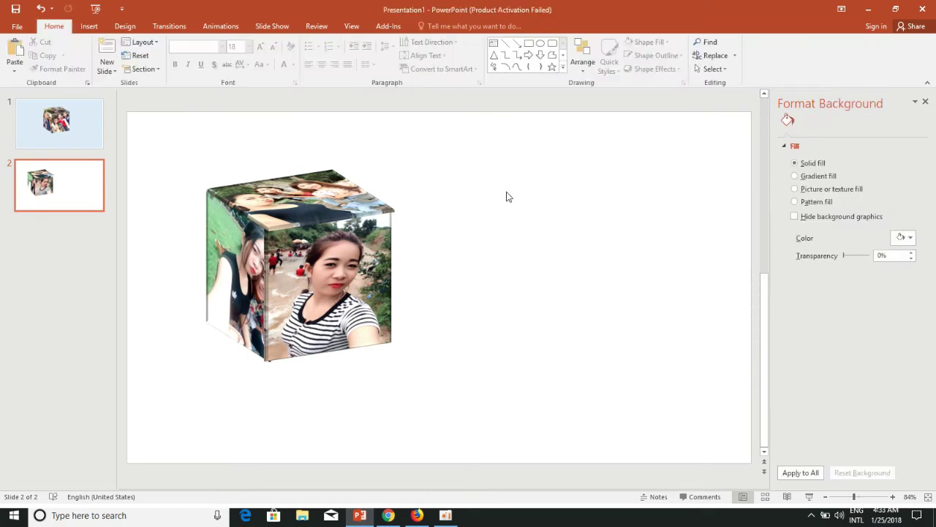
# Nudge the cube's front face slightly right, then bring up the slide's context menu.
pyautogui.click(352, 271)
pyautogui.moveTo(351, 270); pyautogui.dragTo(356, 272)
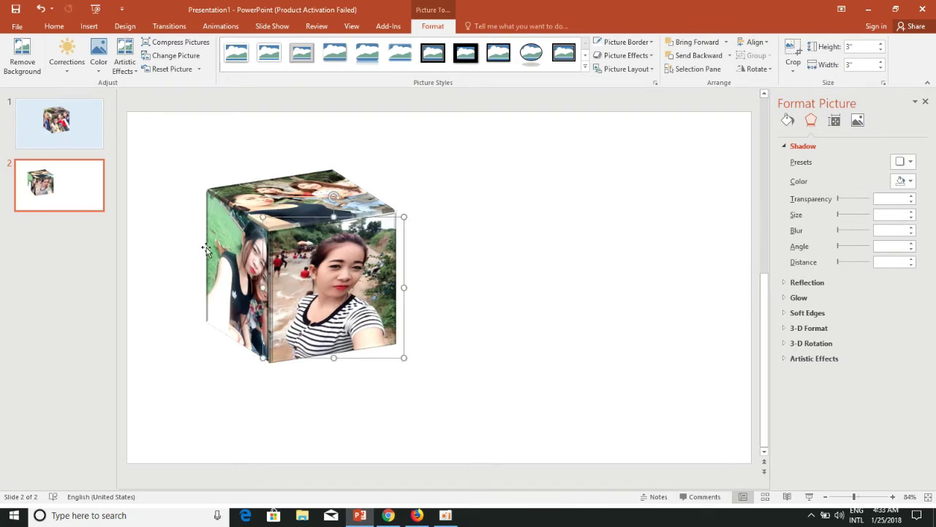
pyautogui.click(137, 227)
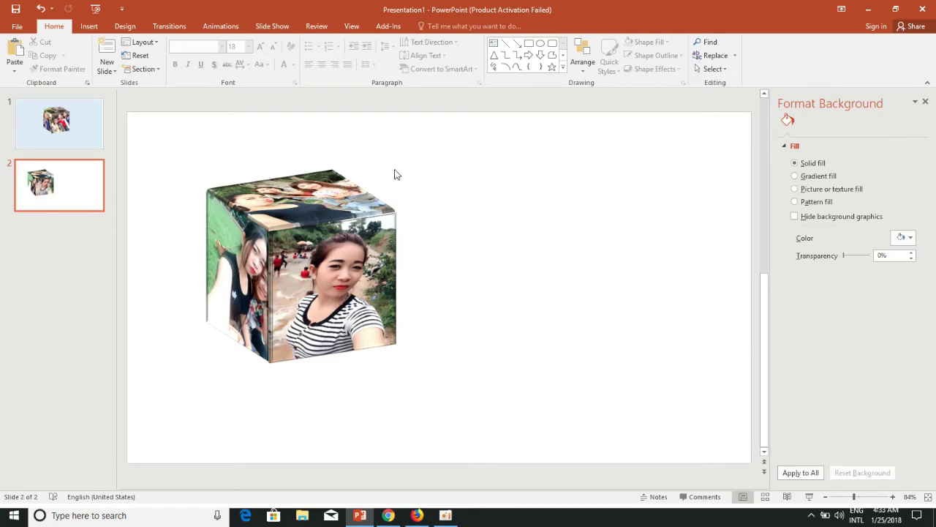
pyautogui.rightClick(572, 248)
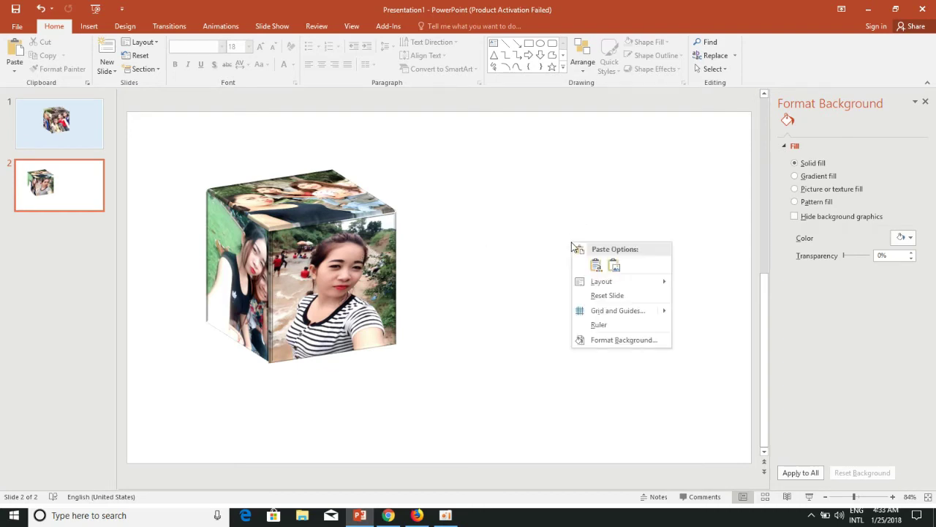
# Set slide 2's solid background fill to light blue at 37% transparency.
pyautogui.click(634, 344)
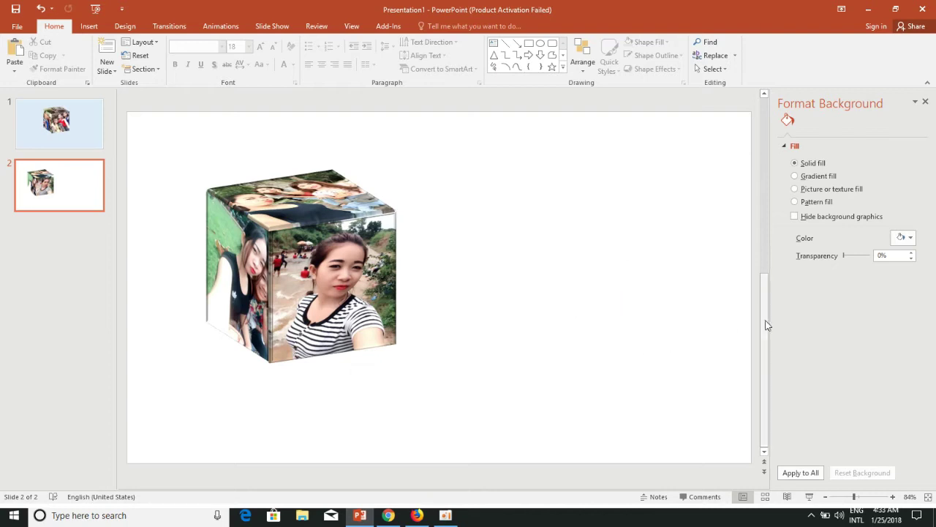
pyautogui.click(909, 237)
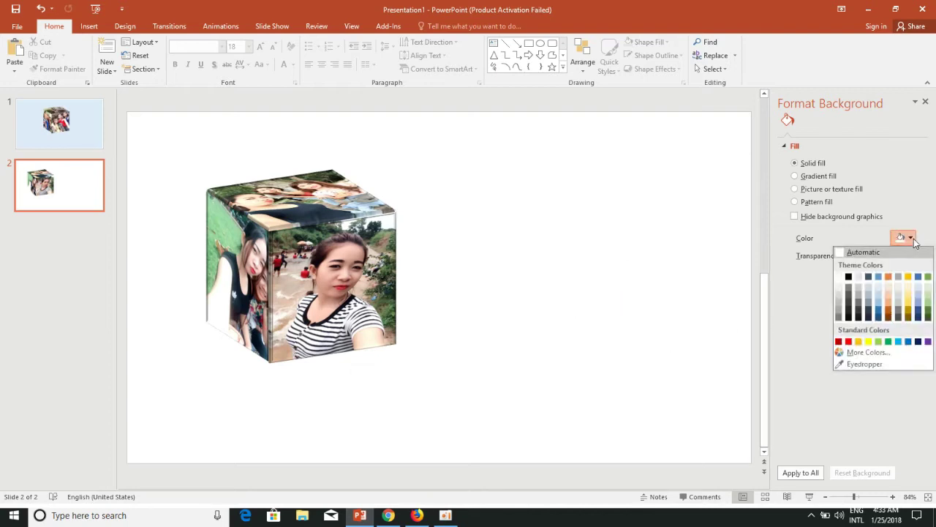
pyautogui.click(859, 278)
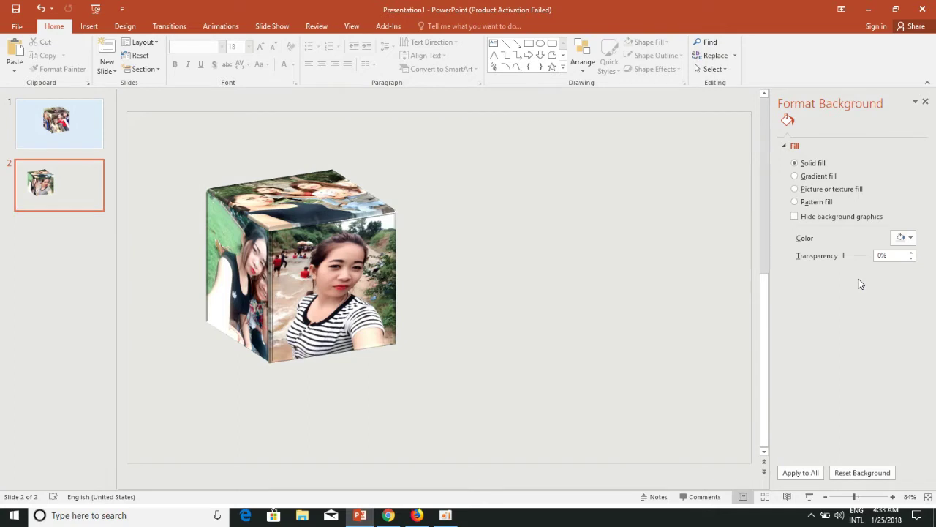
pyautogui.click(907, 238)
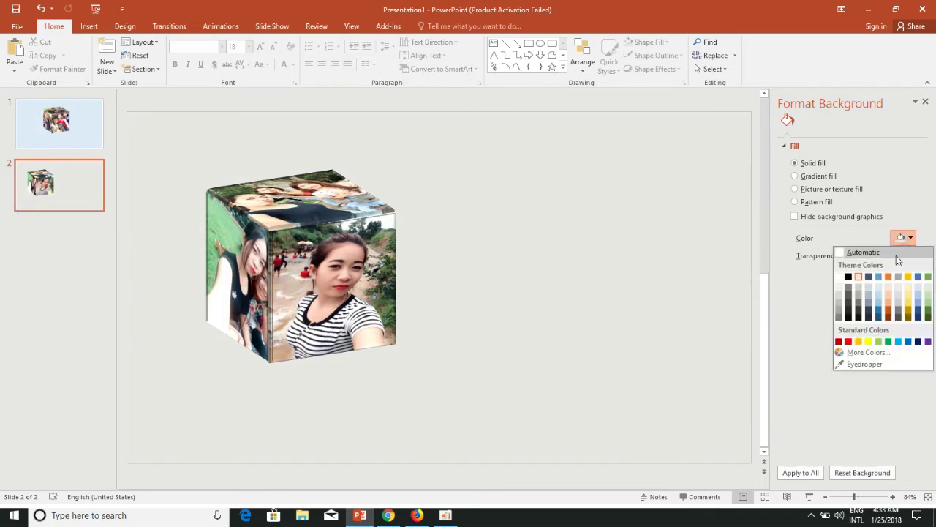
pyautogui.click(878, 300)
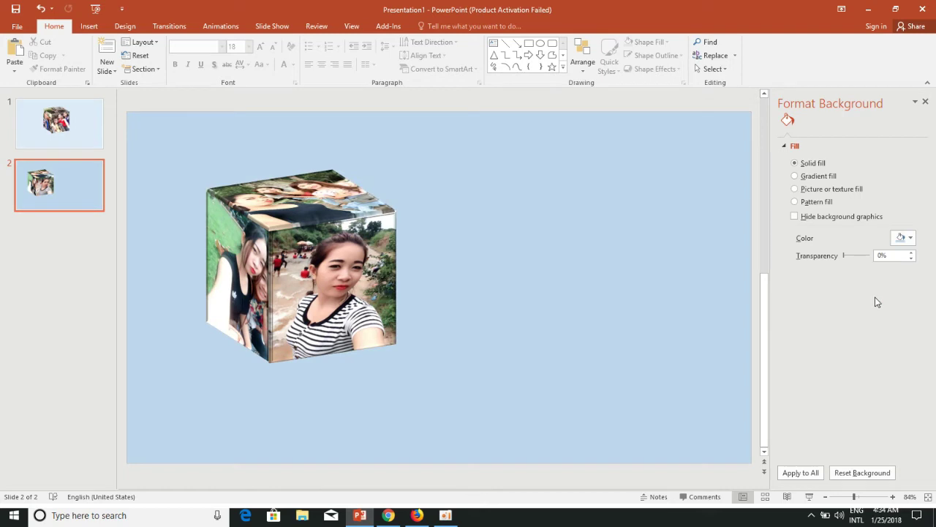
pyautogui.moveTo(843, 256); pyautogui.dragTo(854, 256)
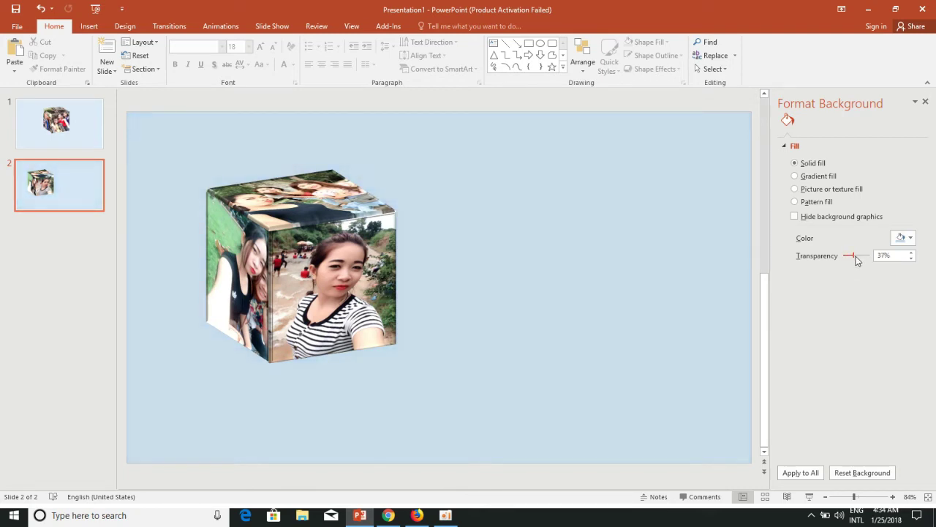
pyautogui.click(925, 103)
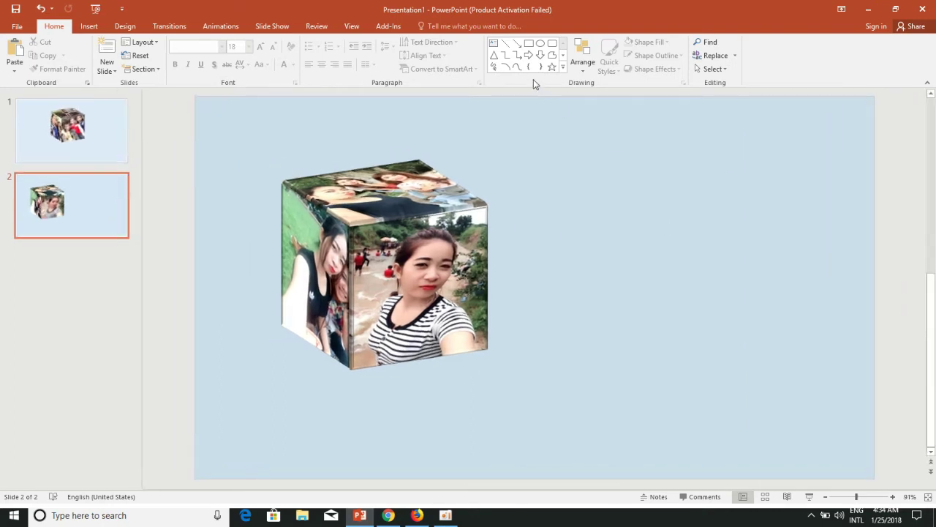
# Draw a blue rectangle to the right of the photo cube.
pyautogui.click(530, 44)
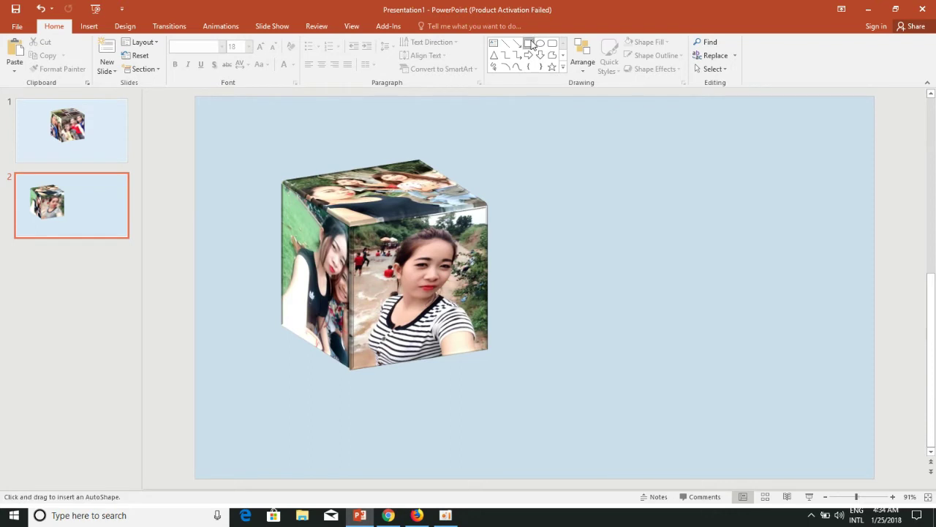
pyautogui.moveTo(581, 176); pyautogui.dragTo(741, 285)
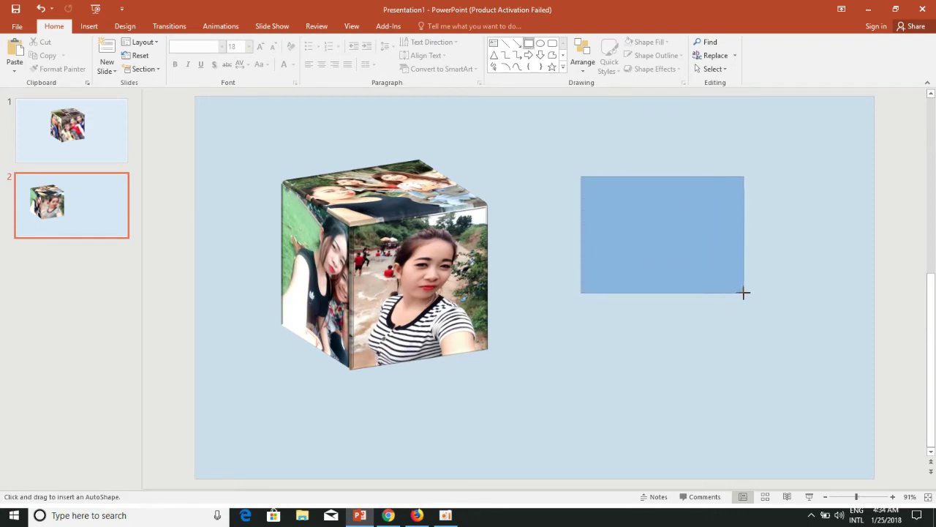
pyautogui.moveTo(741, 285); pyautogui.dragTo(744, 293)
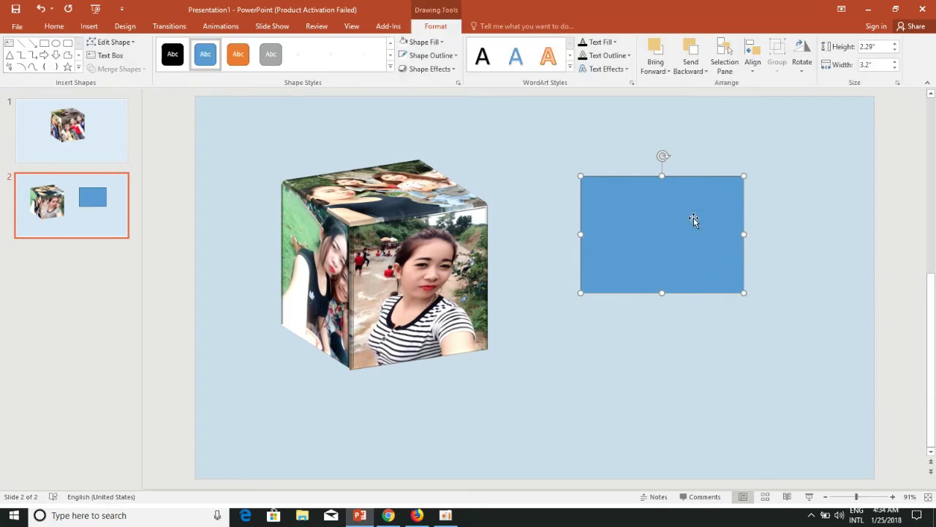
# Set the rectangle's height and width to 3 inches in the Size settings.
pyautogui.click(899, 84)
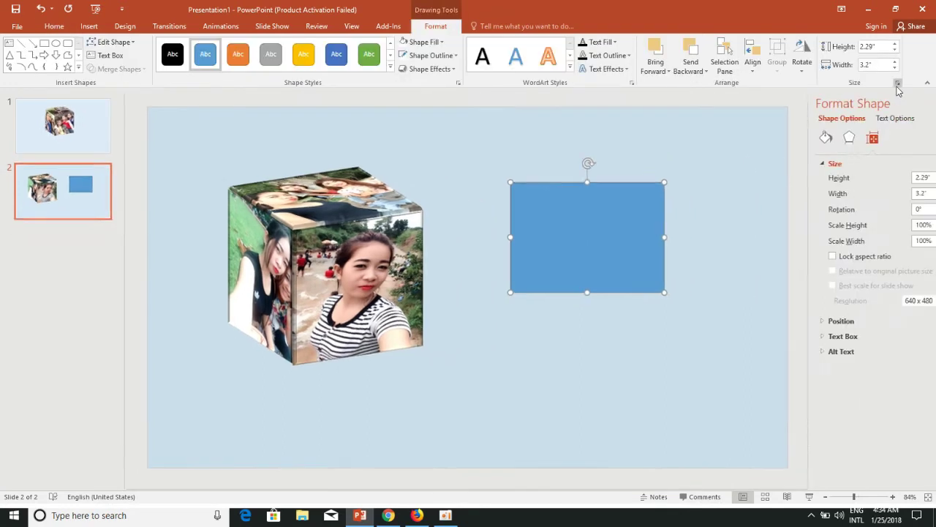
pyautogui.click(889, 177)
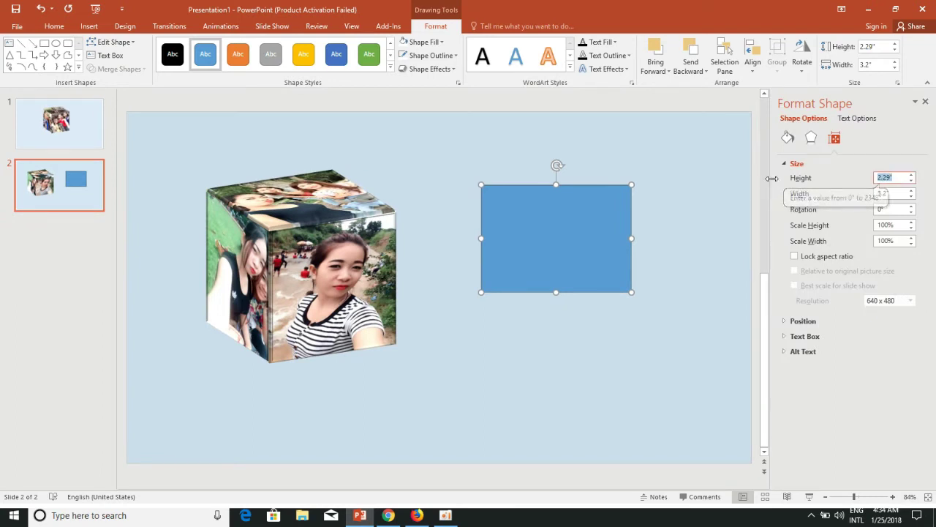
pyautogui.write('3')
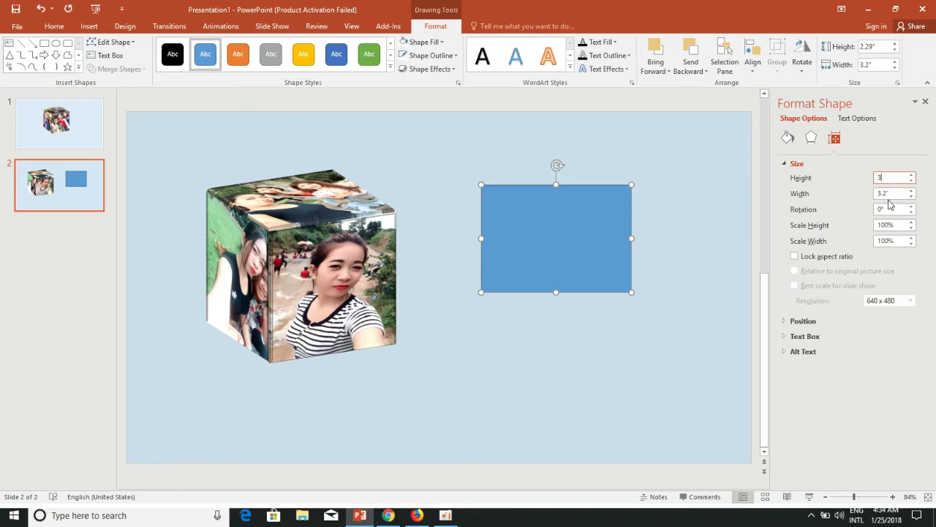
pyautogui.click(893, 194)
pyautogui.write('3')
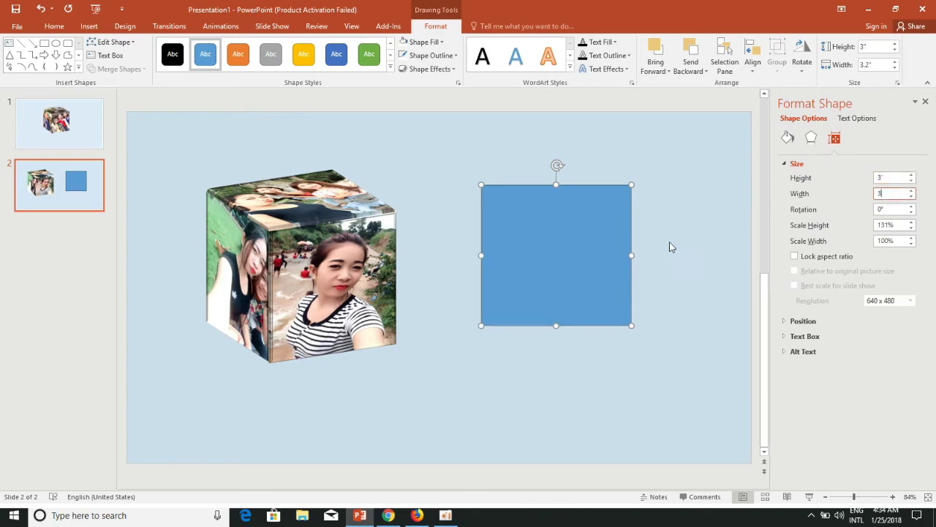
pyautogui.click(660, 239)
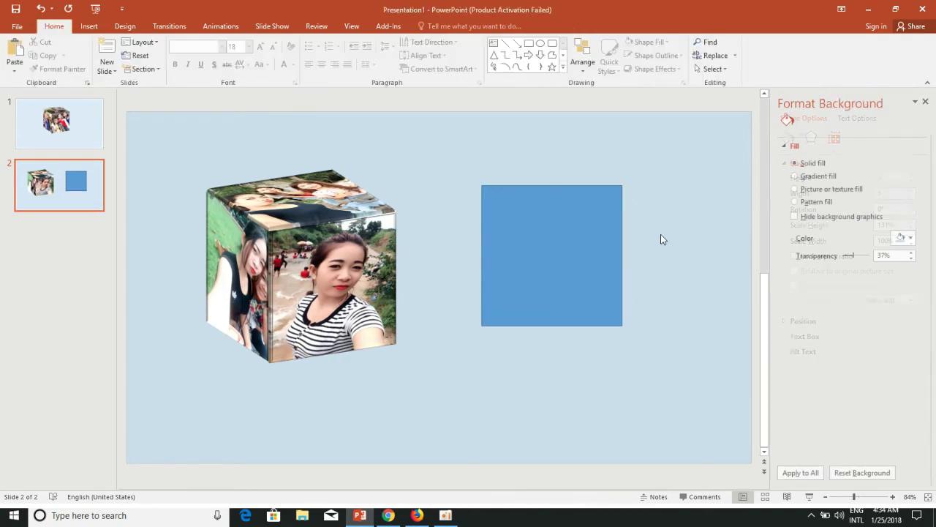
# Apply the Off Axis 1 Top 3-D rotation to the blue square and move it up beside the cube.
pyautogui.click(537, 245)
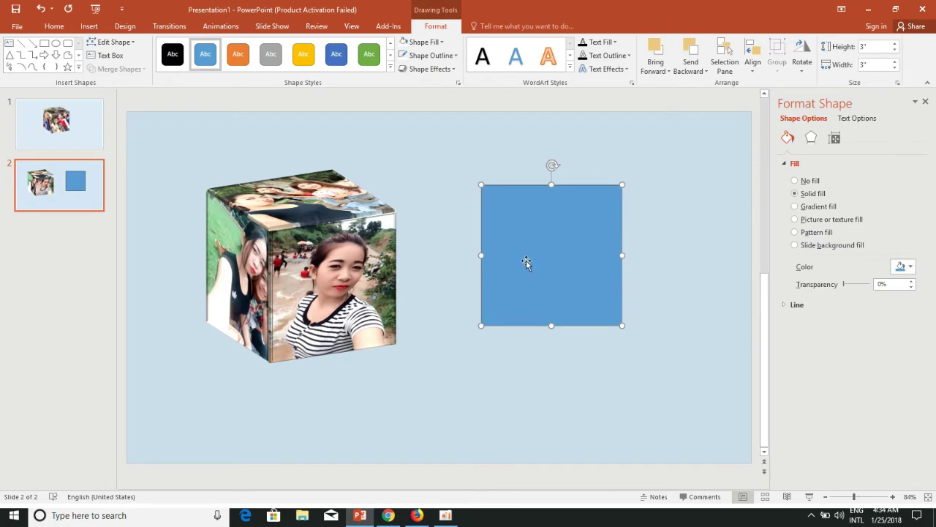
pyautogui.click(455, 57)
pyautogui.press('Escape')
pyautogui.click(453, 69)
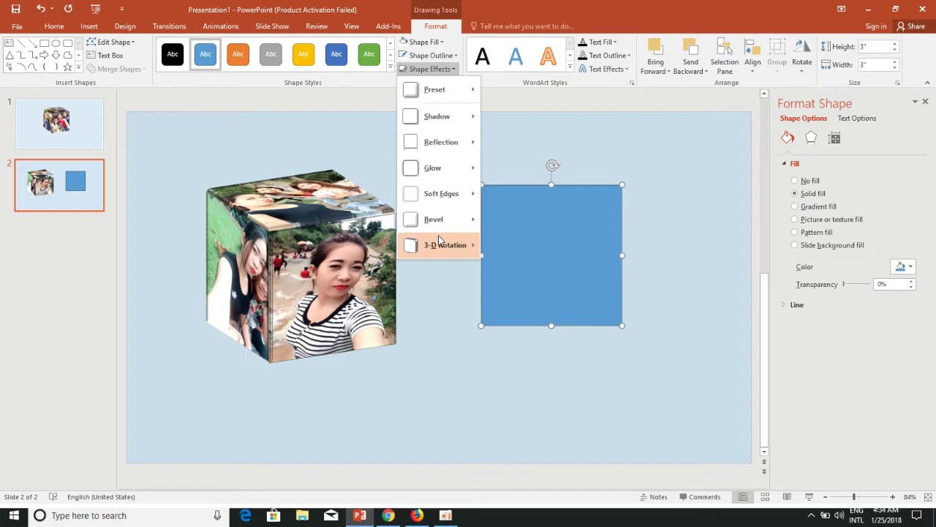
pyautogui.moveTo(441, 245)
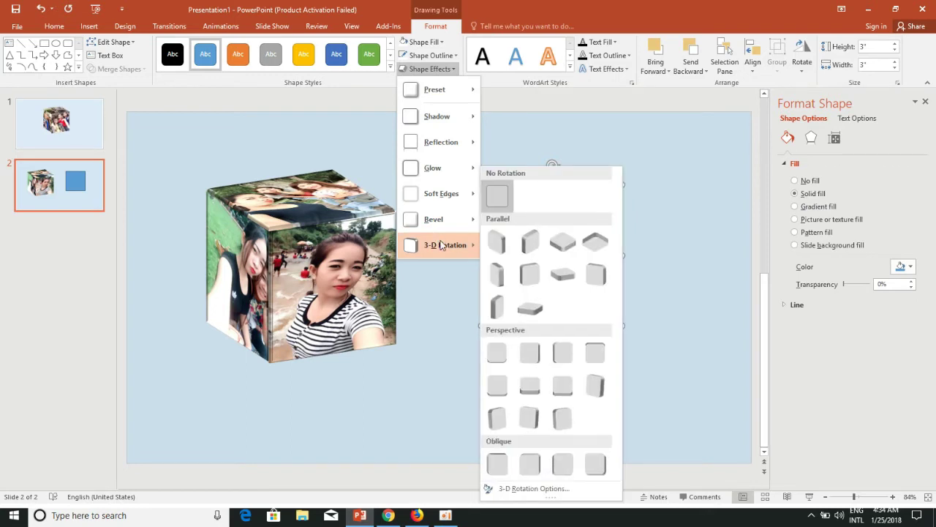
pyautogui.click(562, 274)
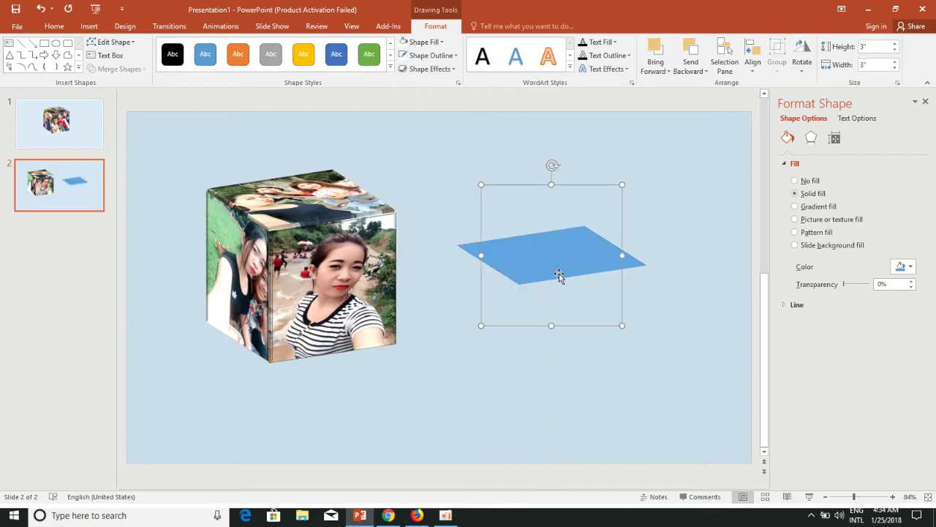
pyautogui.moveTo(560, 267); pyautogui.dragTo(529, 201)
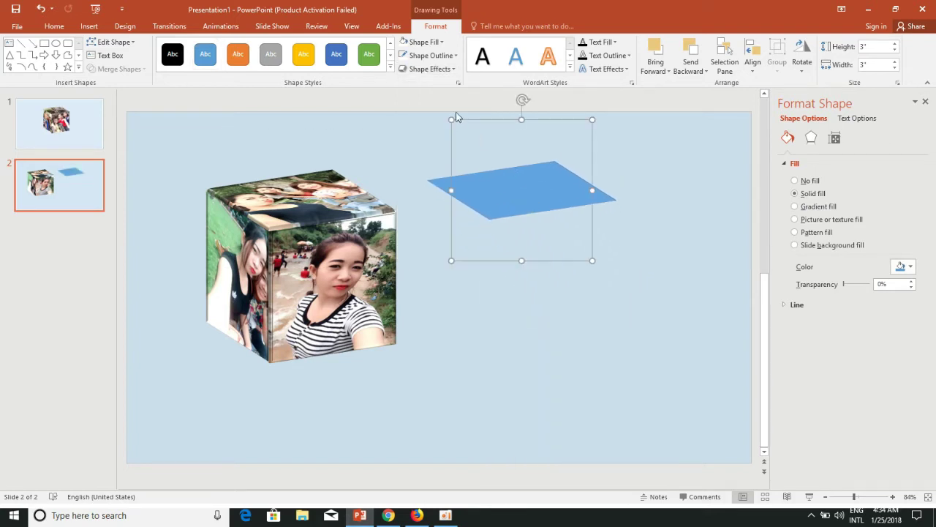
# Fill the tilted plane with white.
pyautogui.click(455, 56)
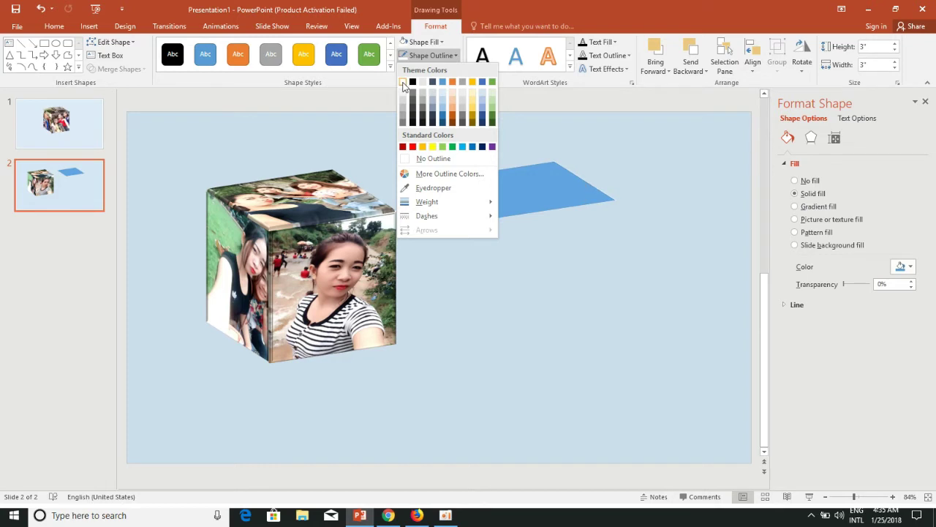
pyautogui.click(441, 41)
pyautogui.click(441, 42)
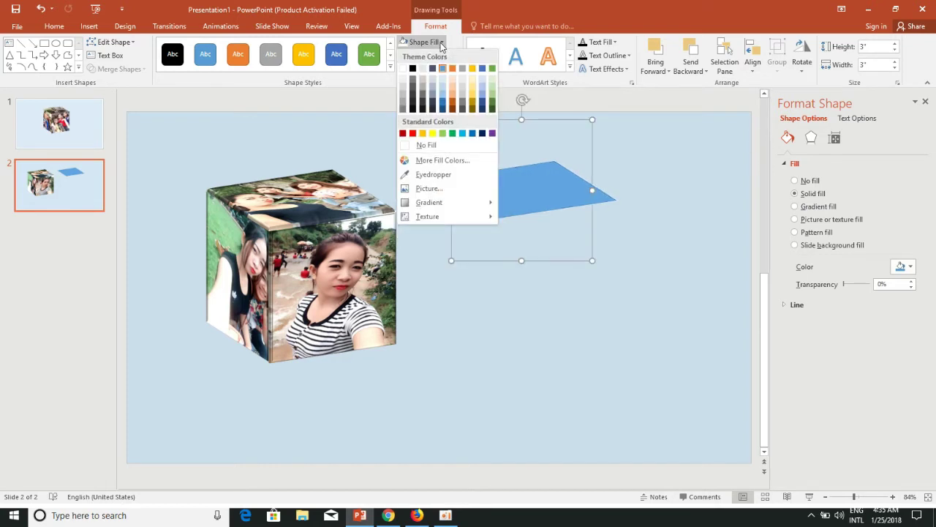
pyautogui.click(403, 69)
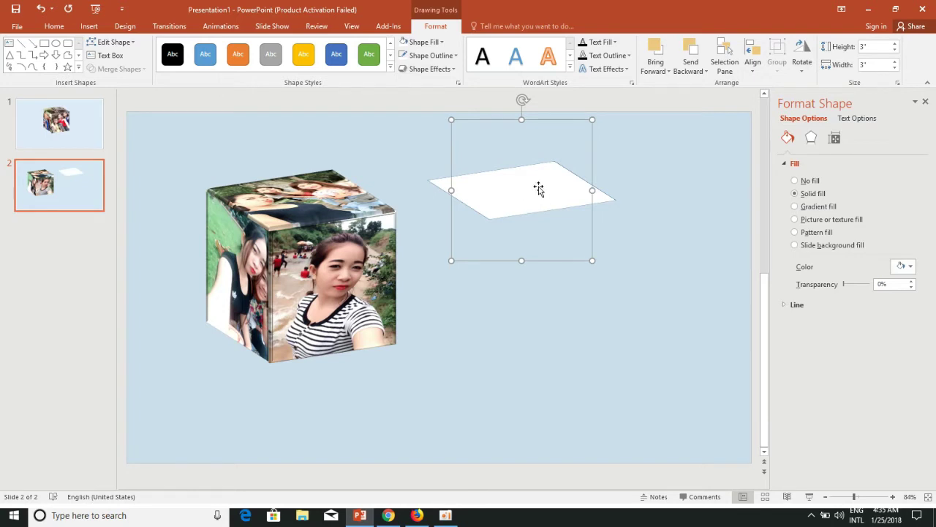
# Add a Perspective shadow beneath the white plane from Shape Effects.
pyautogui.click(454, 56)
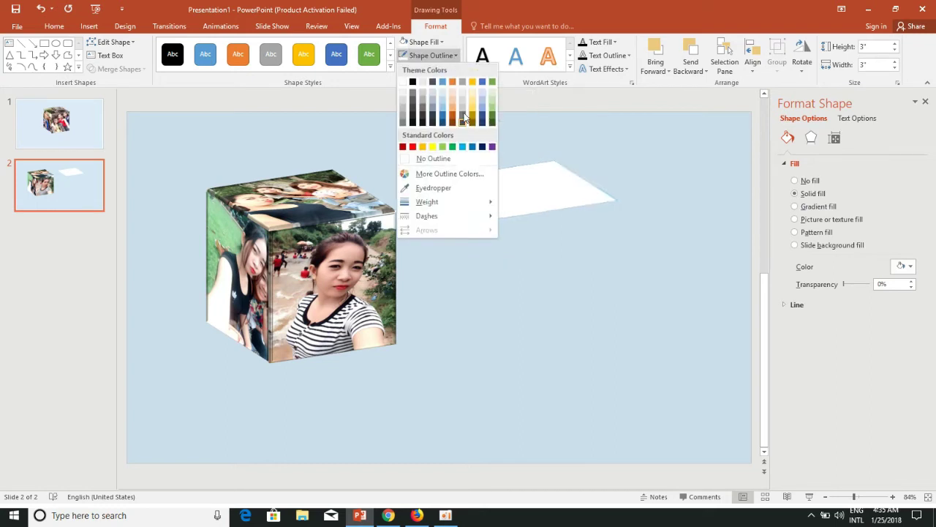
pyautogui.click(502, 5)
pyautogui.click(428, 69)
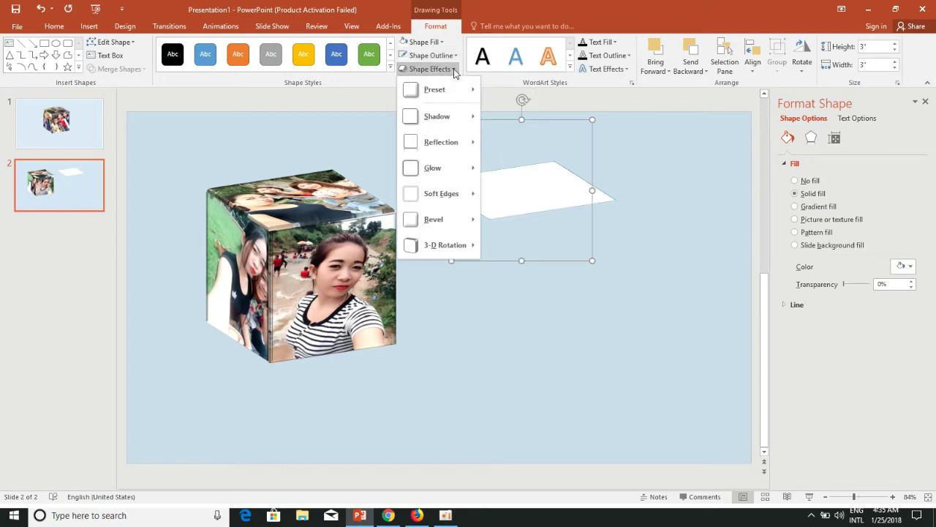
pyautogui.moveTo(456, 219)
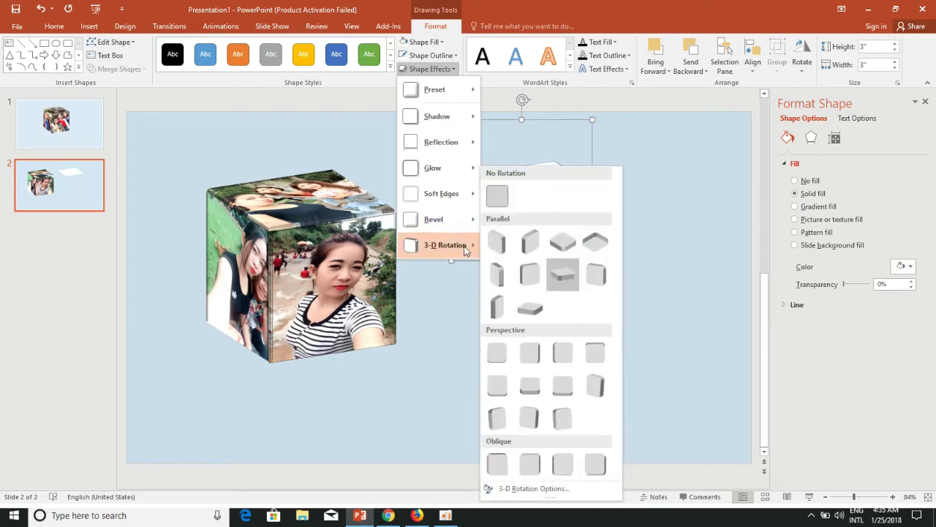
pyautogui.moveTo(469, 151)
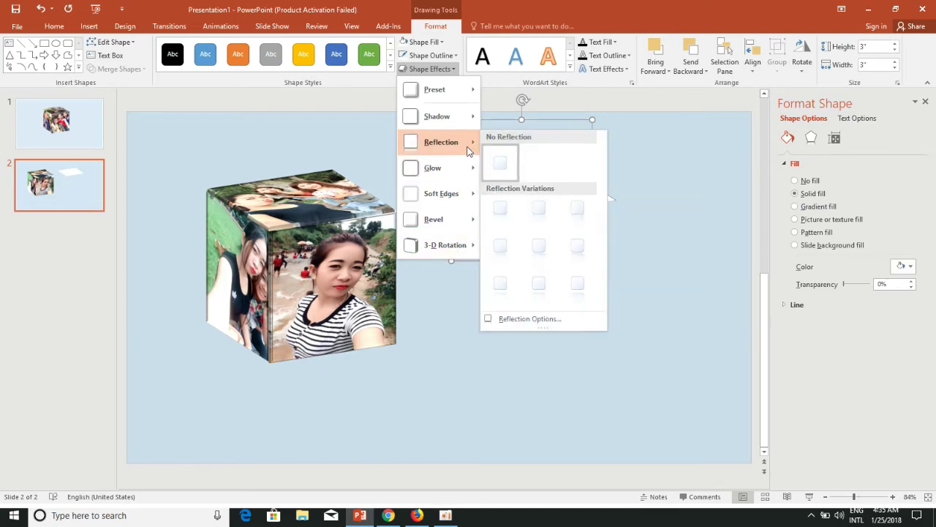
pyautogui.moveTo(468, 122)
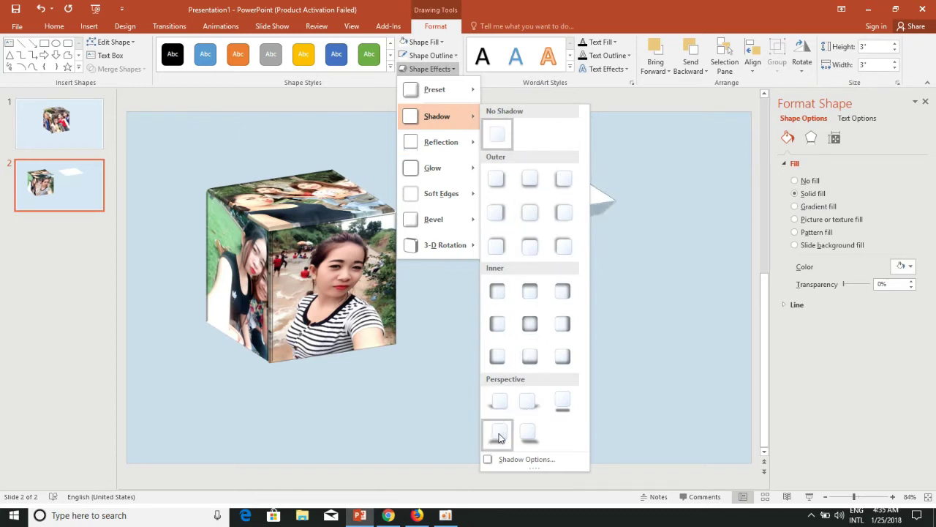
pyautogui.click(499, 438)
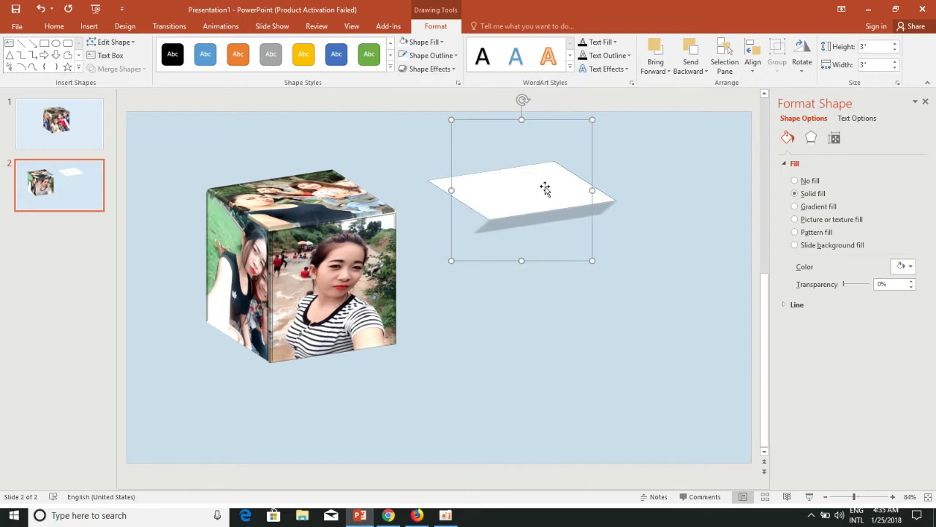
# Drag the white slab down-left so it sits under the photo cube's lower edge.
pyautogui.moveTo(546, 190)
pyautogui.mouseDown()
pyautogui.moveTo(533, 225)
pyautogui.moveTo(553, 223)
pyautogui.mouseUp()
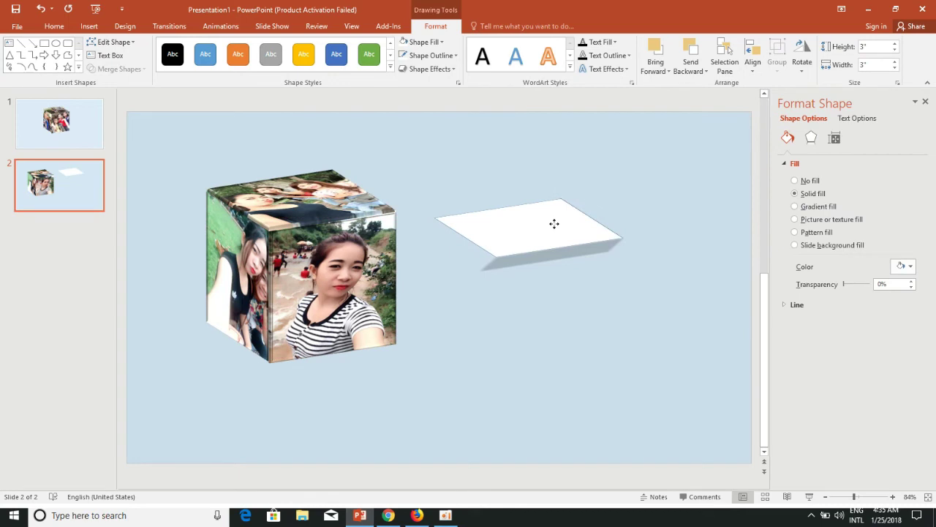
pyautogui.moveTo(553, 223)
pyautogui.mouseDown()
pyautogui.moveTo(390, 343)
pyautogui.moveTo(335, 323)
pyautogui.mouseUp()
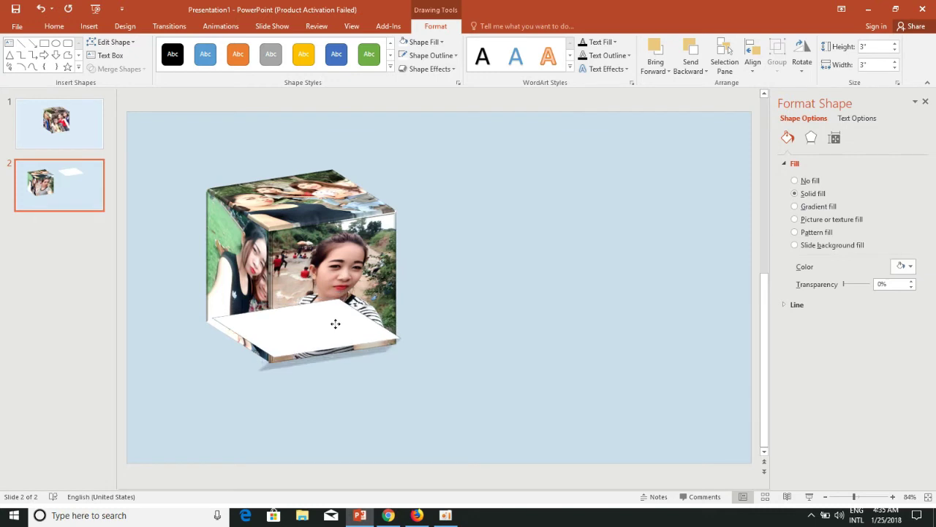
pyautogui.moveTo(335, 323); pyautogui.dragTo(327, 322)
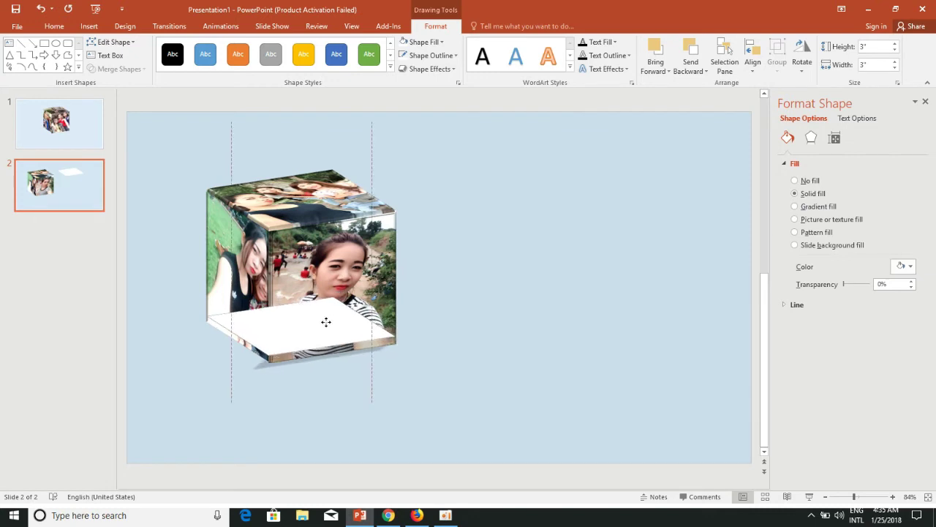
pyautogui.moveTo(328, 322); pyautogui.dragTo(331, 324)
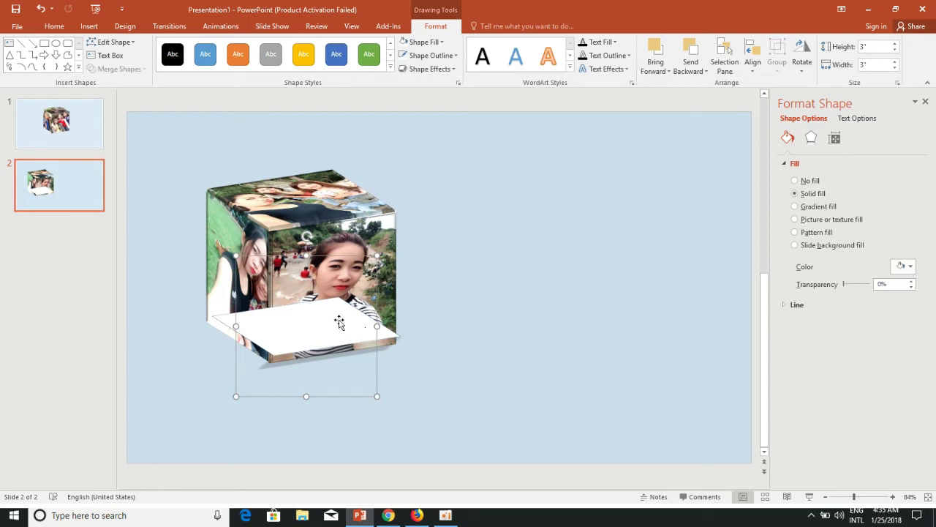
pyautogui.click(812, 141)
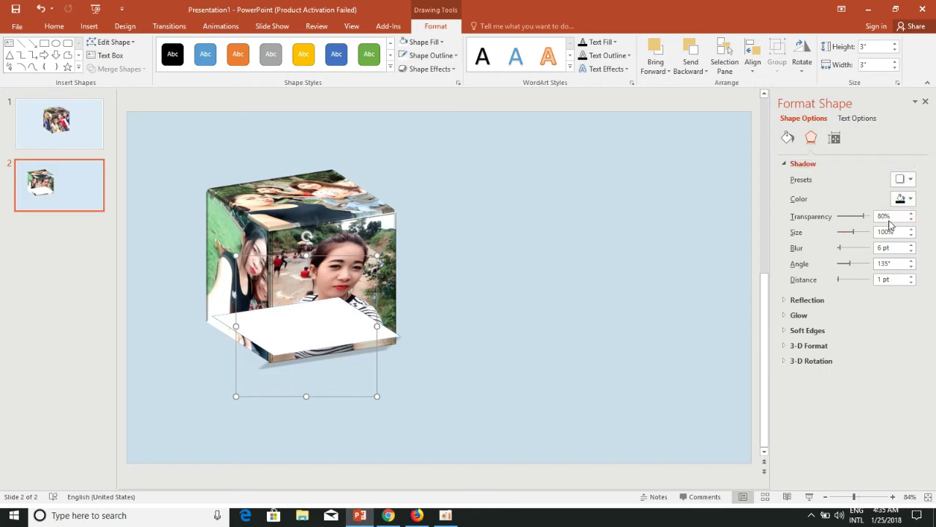
# Set the white base's shadow transparency to 72% and size to 117%.
pyautogui.moveTo(896, 218); pyautogui.dragTo(766, 232)
pyautogui.write('7')
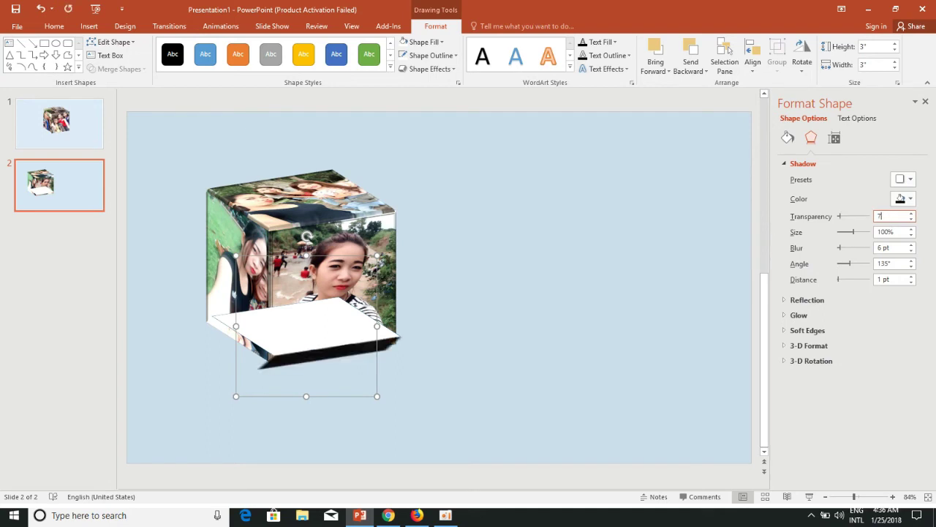
pyautogui.write('2')
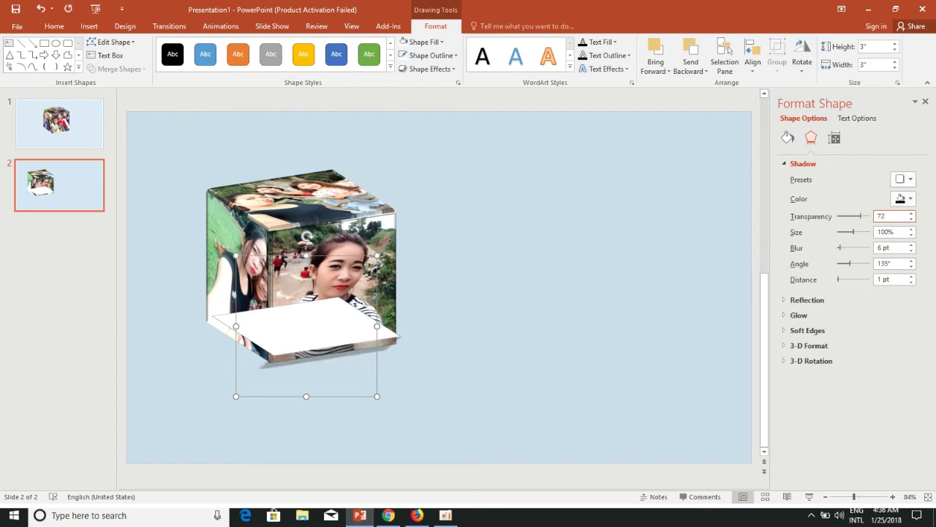
pyautogui.click(902, 232)
pyautogui.moveTo(902, 232); pyautogui.dragTo(852, 247)
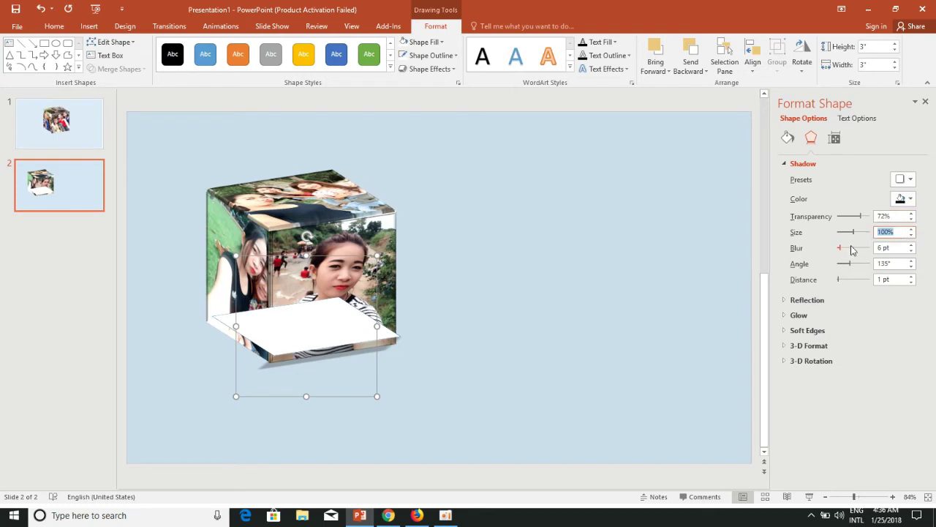
pyautogui.write('117')
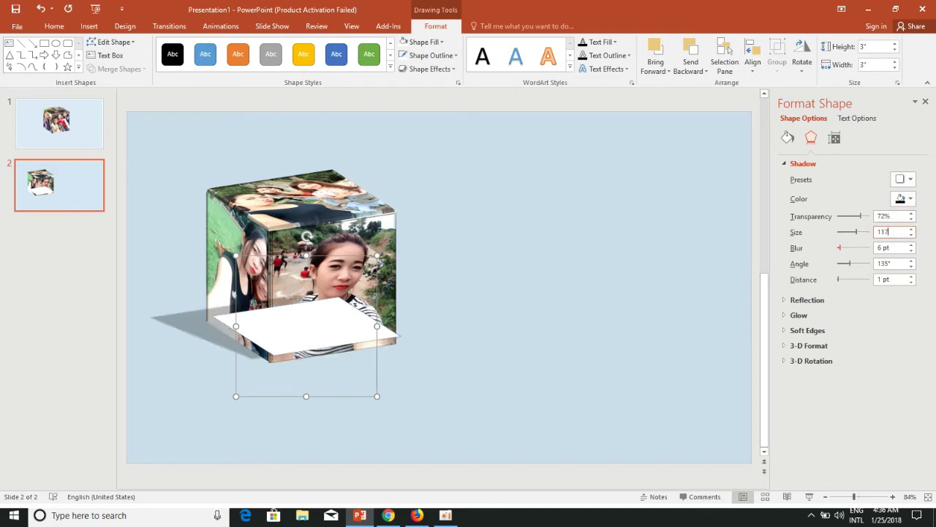
pyautogui.click(895, 248)
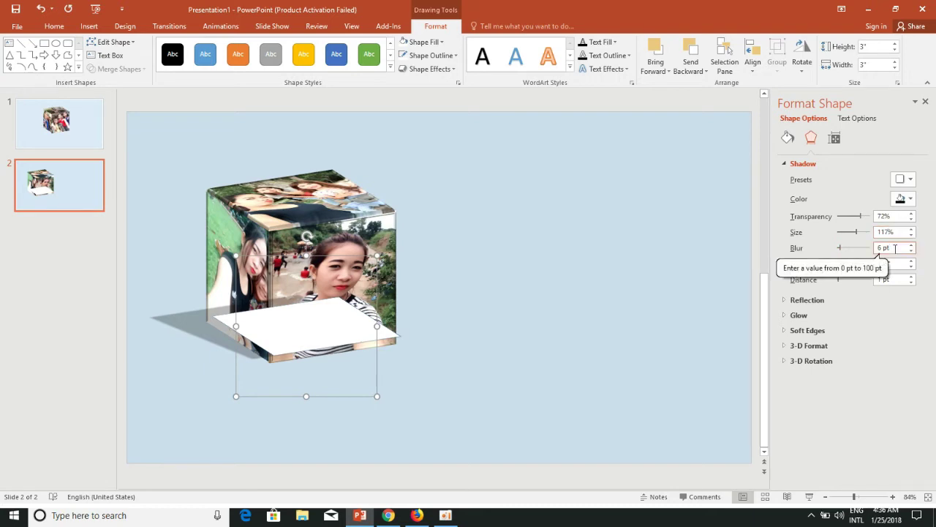
# Set the shadow angle to 116° and distance to 146 pt.
pyautogui.moveTo(899, 248); pyautogui.dragTo(840, 257)
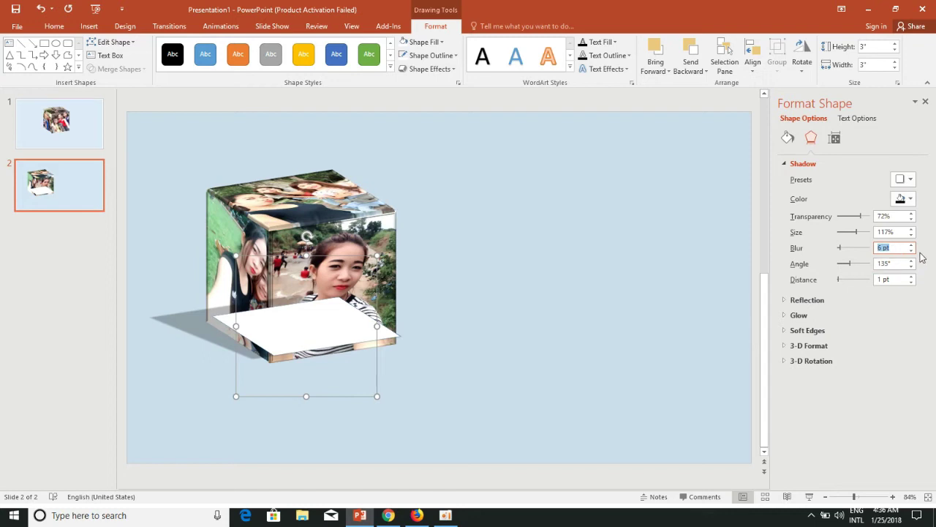
pyautogui.moveTo(901, 263); pyautogui.dragTo(800, 272)
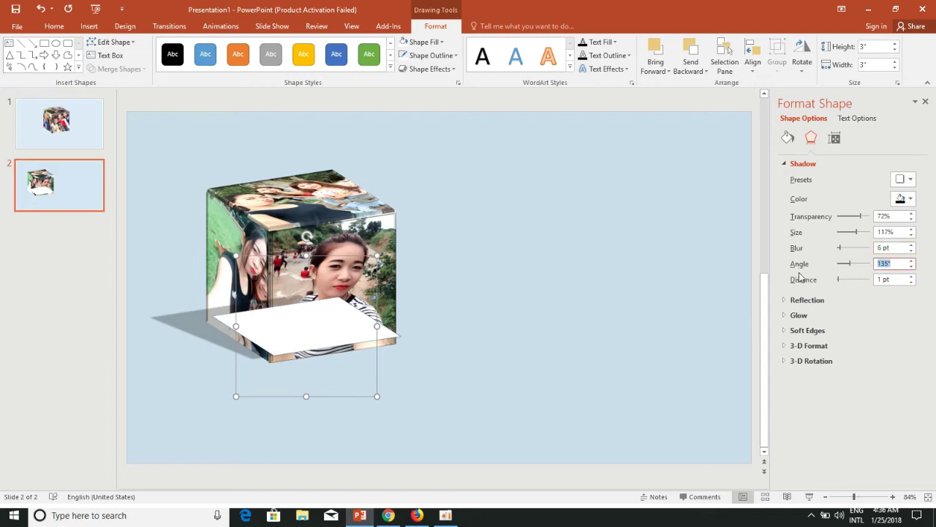
pyautogui.write('11')
pyautogui.write('6')
pyautogui.moveTo(895, 264); pyautogui.dragTo(864, 268)
pyautogui.click(897, 280)
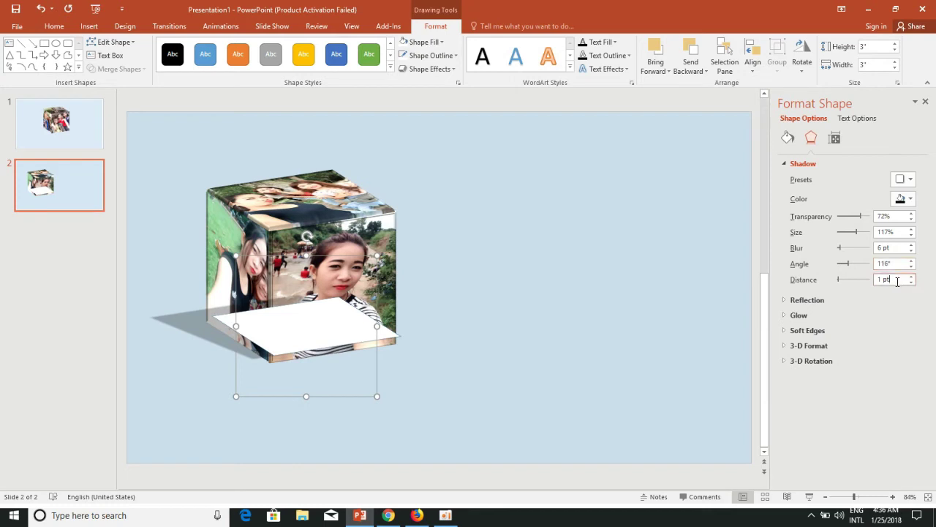
pyautogui.moveTo(899, 280); pyautogui.dragTo(841, 291)
pyautogui.write('14')
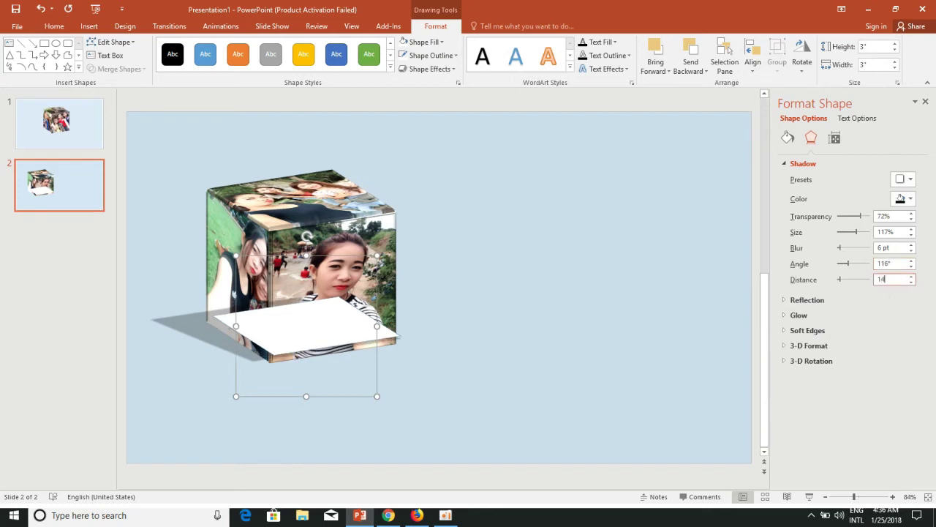
pyautogui.write('6')
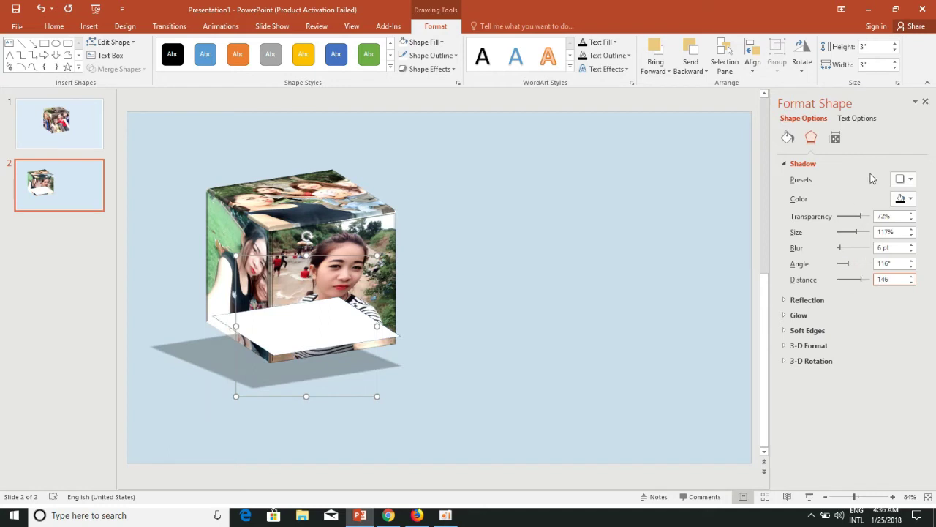
# Check the entered shadow values and deselect the shape to view the shadow.
pyautogui.doubleClick(895, 279)
pyautogui.doubleClick(896, 262)
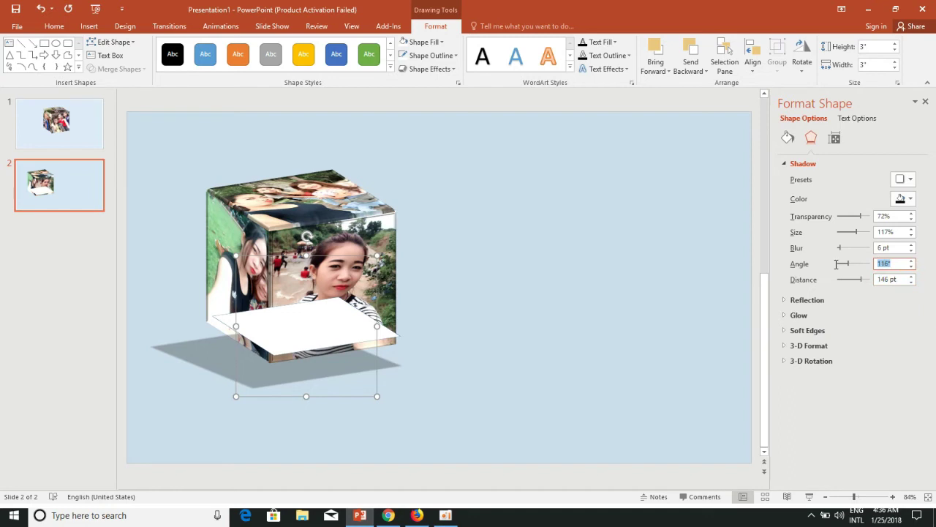
pyautogui.doubleClick(896, 247)
pyautogui.doubleClick(896, 232)
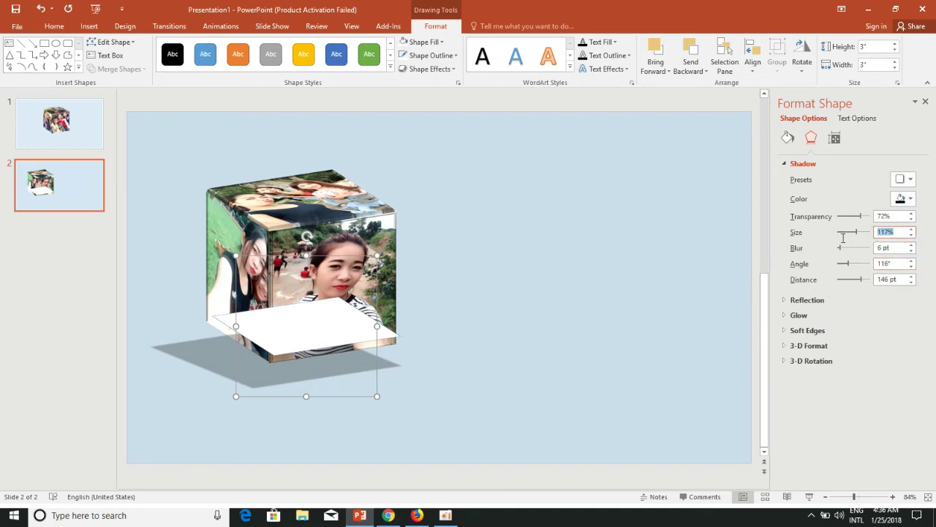
pyautogui.doubleClick(892, 216)
pyautogui.click(544, 243)
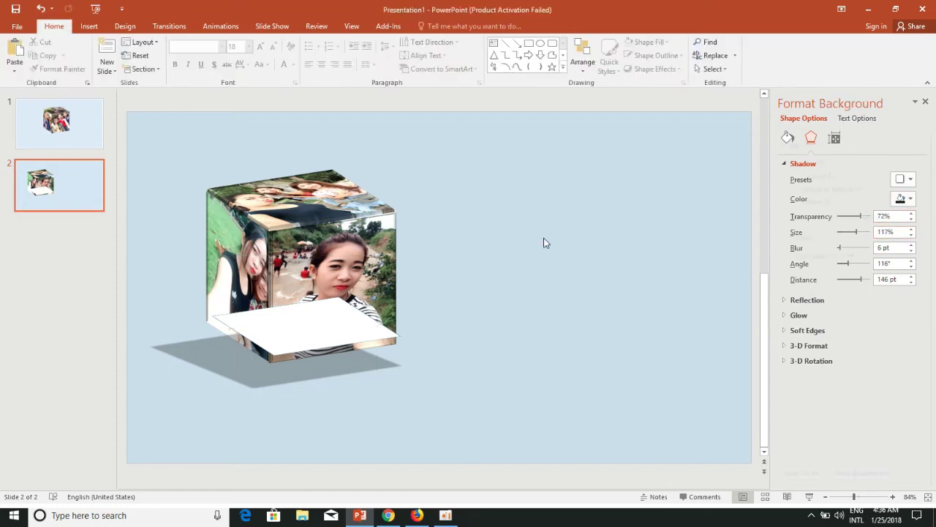
# Close the background pane and nudge the white base slightly lower beneath the cube.
pyautogui.click(925, 102)
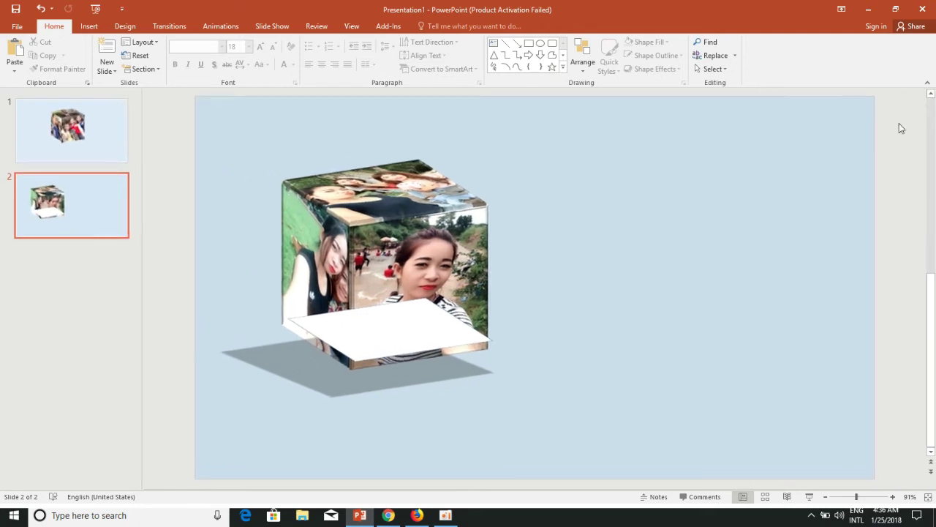
pyautogui.click(429, 327)
pyautogui.moveTo(429, 327); pyautogui.dragTo(425, 327)
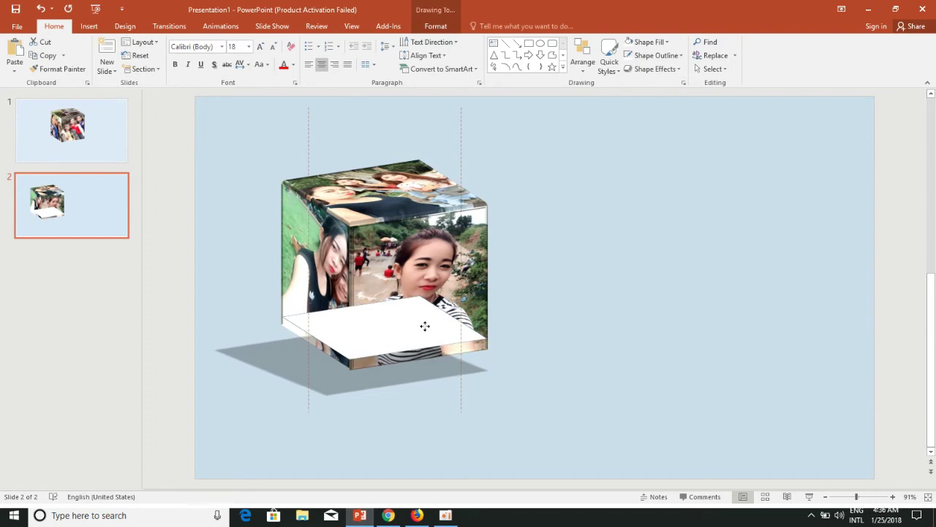
pyautogui.moveTo(425, 328); pyautogui.dragTo(423, 329)
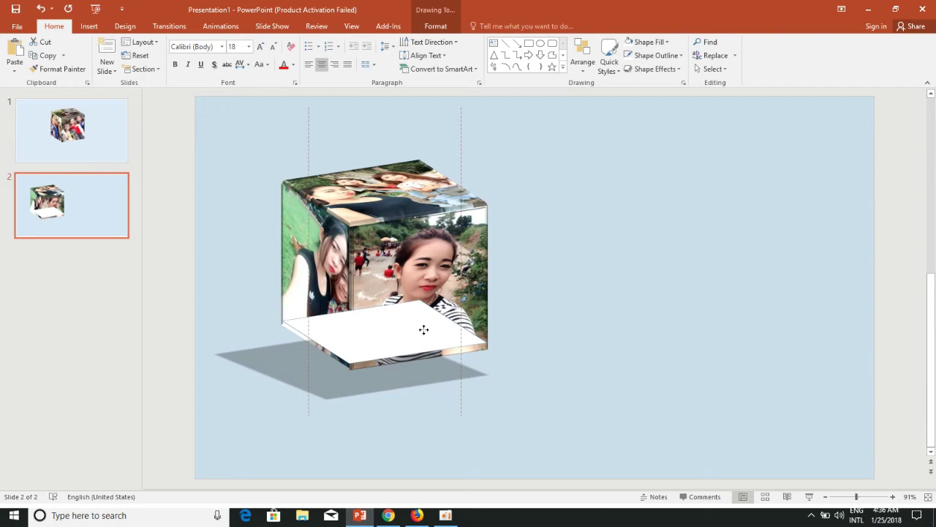
pyautogui.moveTo(424, 330); pyautogui.dragTo(423, 330)
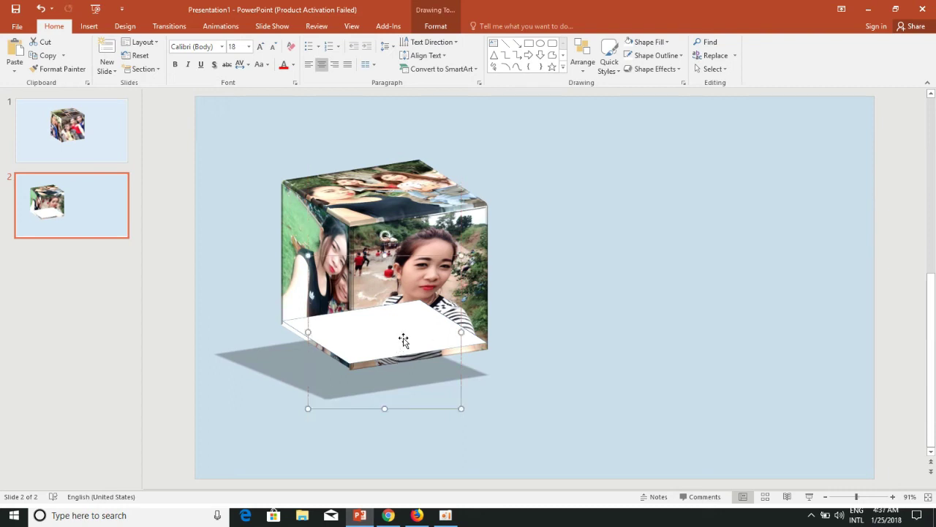
pyautogui.moveTo(356, 338); pyautogui.dragTo(356, 331)
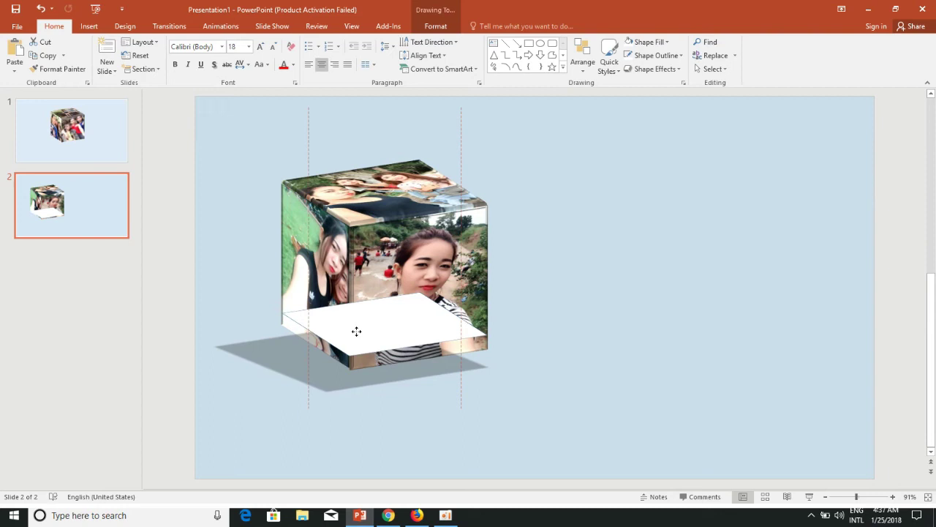
pyautogui.moveTo(356, 332); pyautogui.dragTo(358, 337)
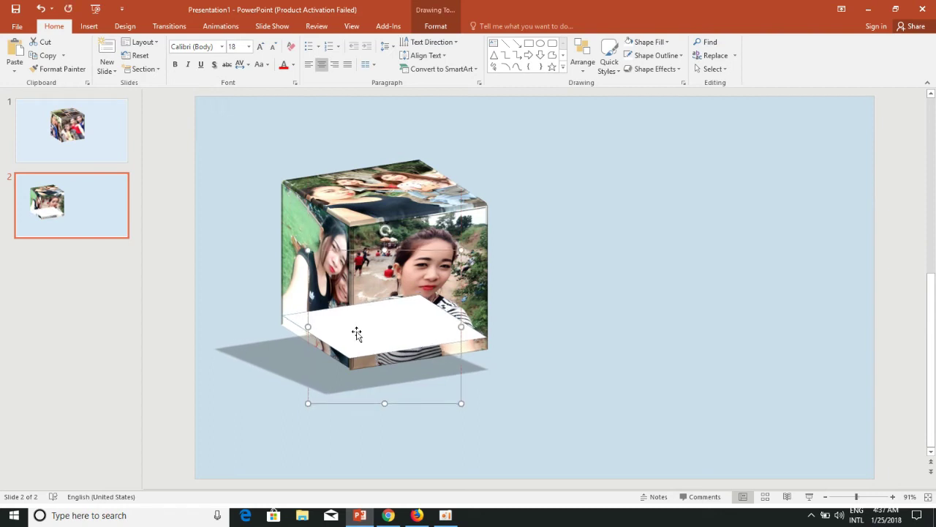
pyautogui.hotkey('ctrl', 'Down')
pyautogui.hotkey('ctrl', 'Down')
pyautogui.hotkey('ctrl', 'Down')
pyautogui.hotkey('ctrl', 'Down')
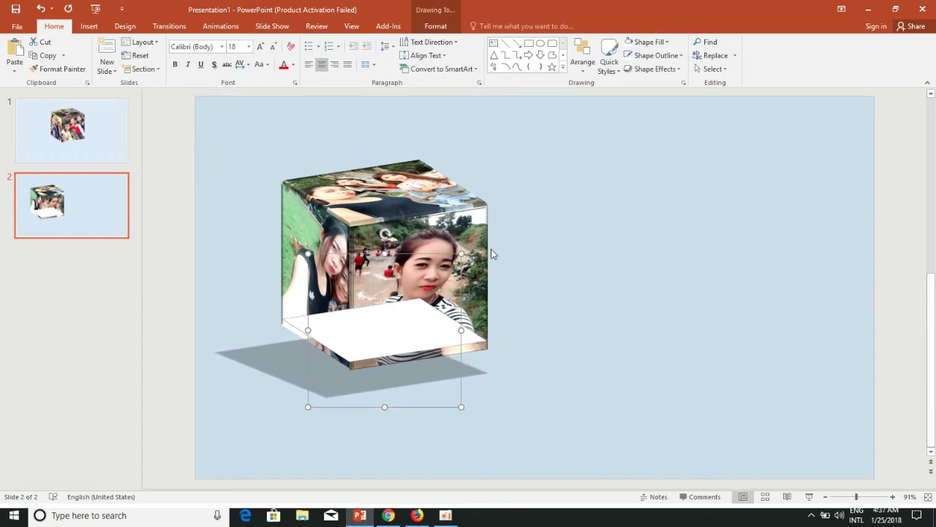
# Raise the white base's shadow blur to 50 pt in Format Shape.
pyautogui.doubleClick(417, 332)
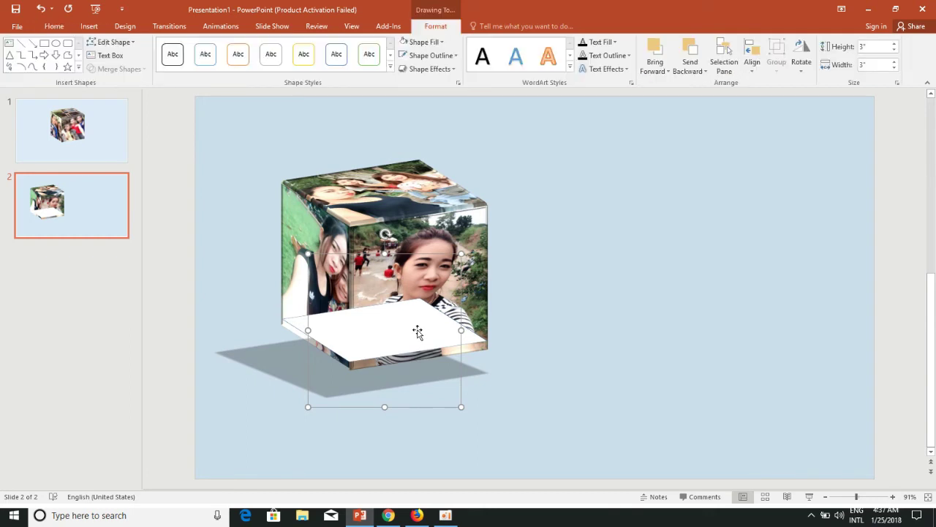
pyautogui.rightClick(417, 332)
pyautogui.click(456, 326)
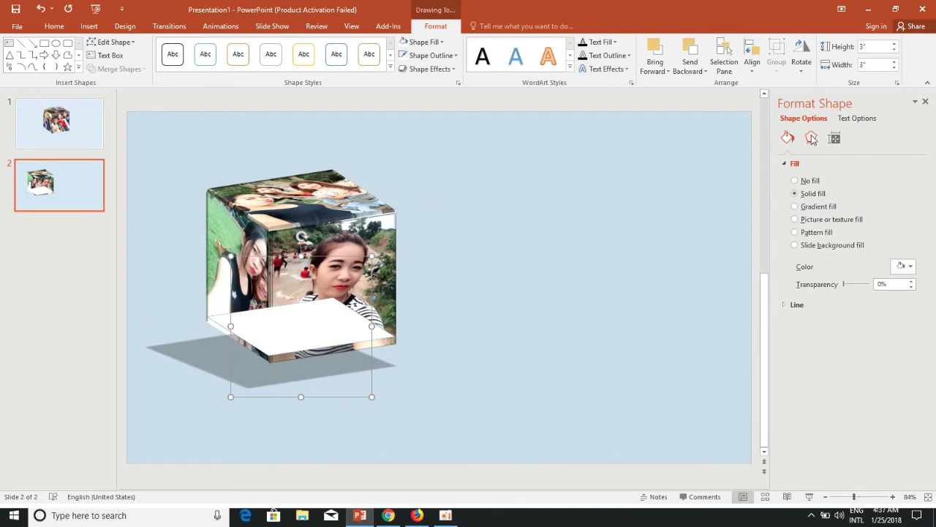
pyautogui.click(811, 138)
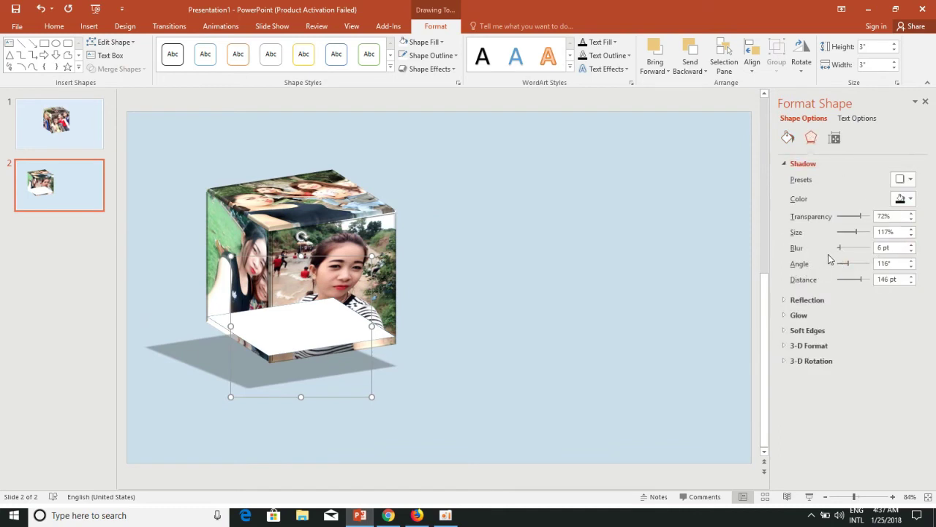
pyautogui.moveTo(840, 248); pyautogui.dragTo(853, 252)
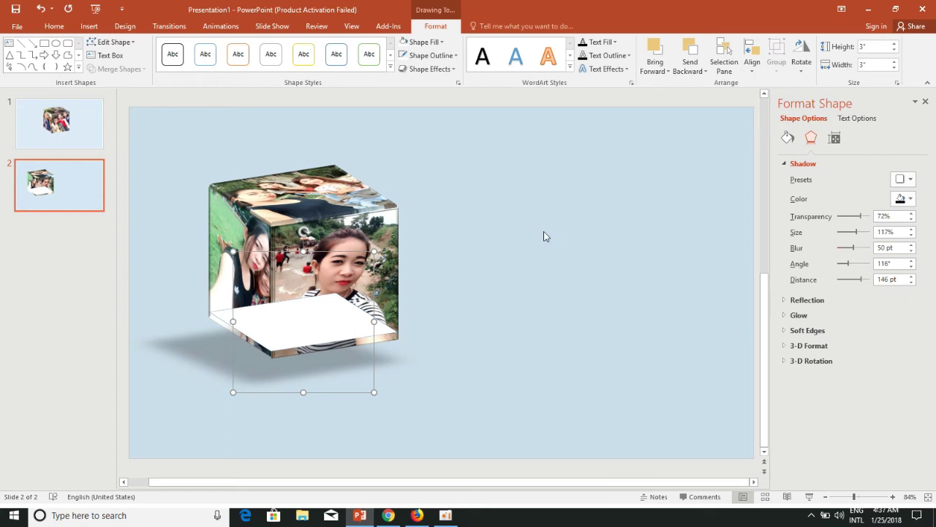
pyautogui.click(899, 248)
pyautogui.click(644, 247)
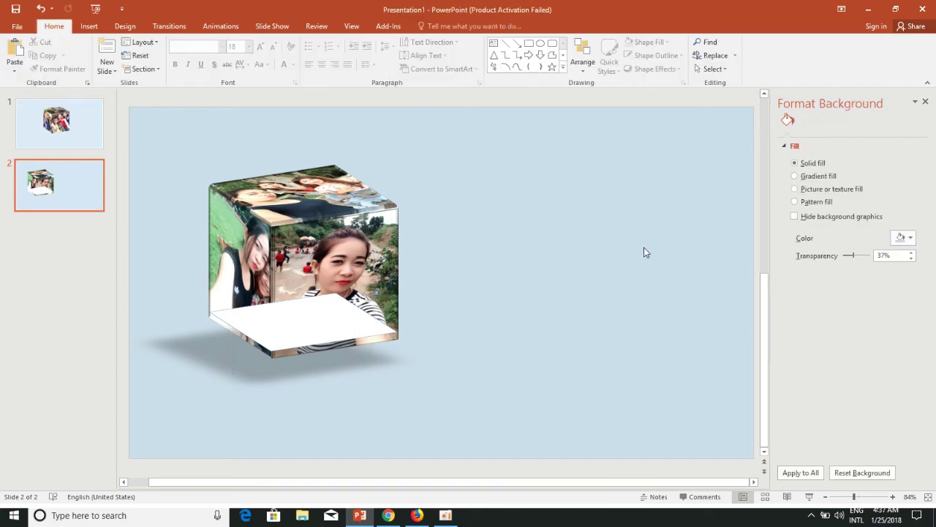
# Send the white base backward, then to the back, behind the photo cube.
pyautogui.click(326, 325)
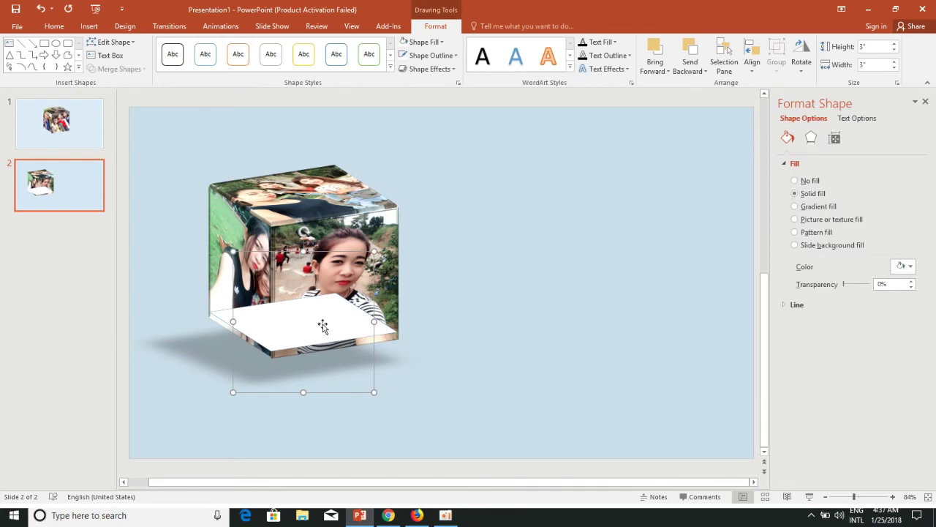
pyautogui.rightClick(323, 324)
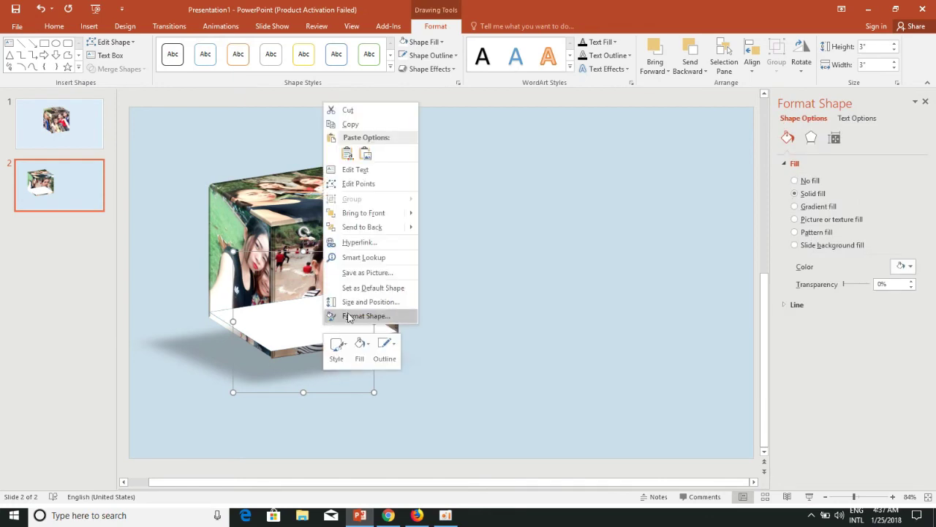
pyautogui.moveTo(393, 229)
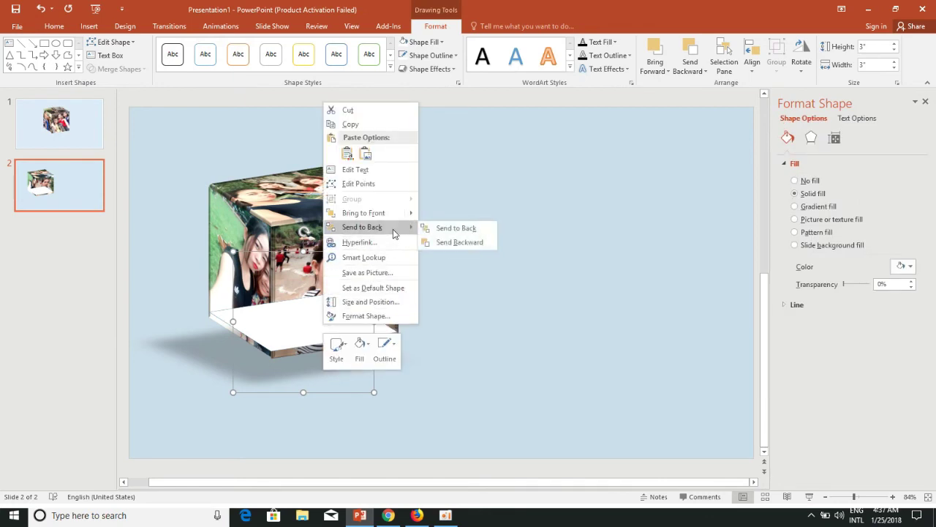
pyautogui.click(450, 243)
pyautogui.rightClick(323, 322)
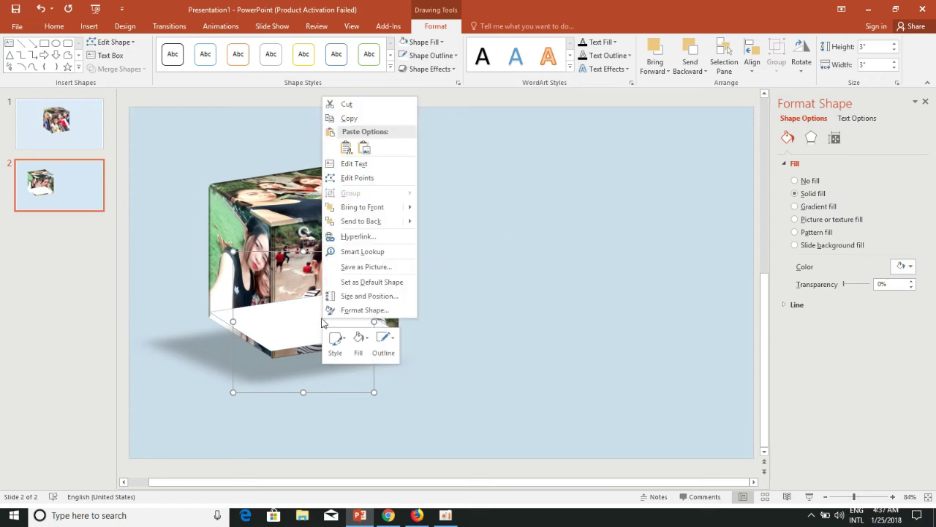
pyautogui.moveTo(381, 220)
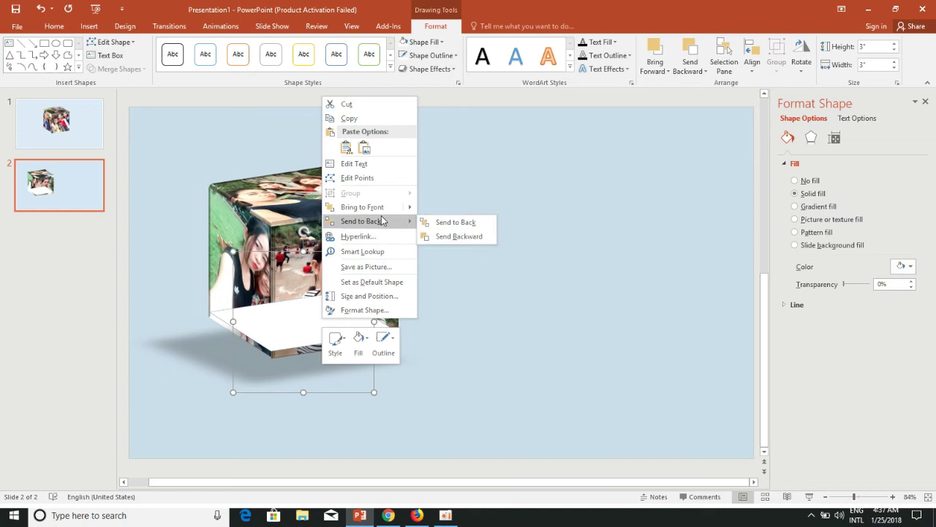
pyautogui.click(444, 222)
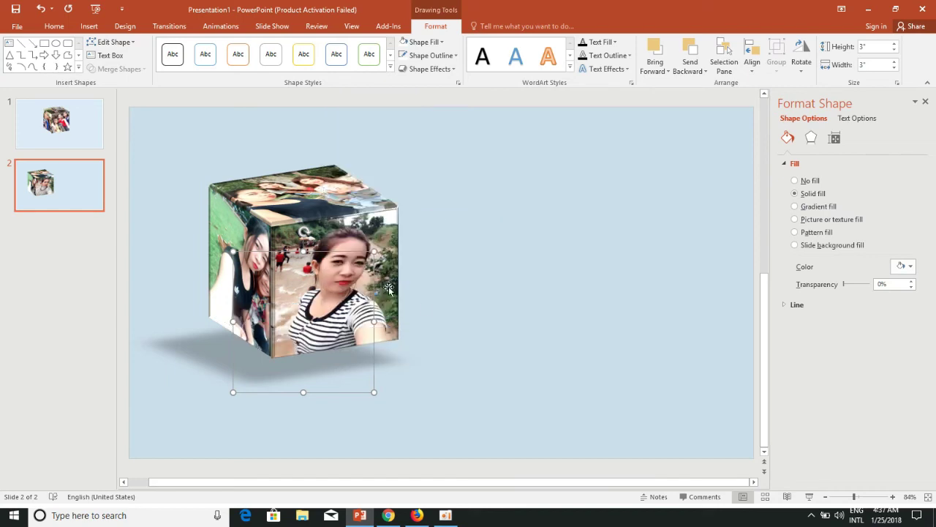
pyautogui.click(457, 313)
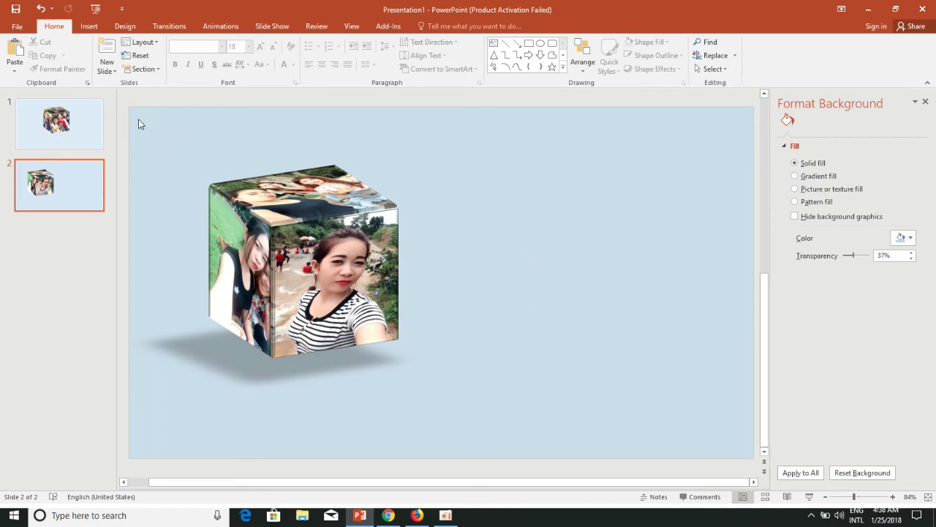
# Select all the cube's pictures and shapes and group them into one object.
pyautogui.moveTo(133, 114); pyautogui.dragTo(219, 428)
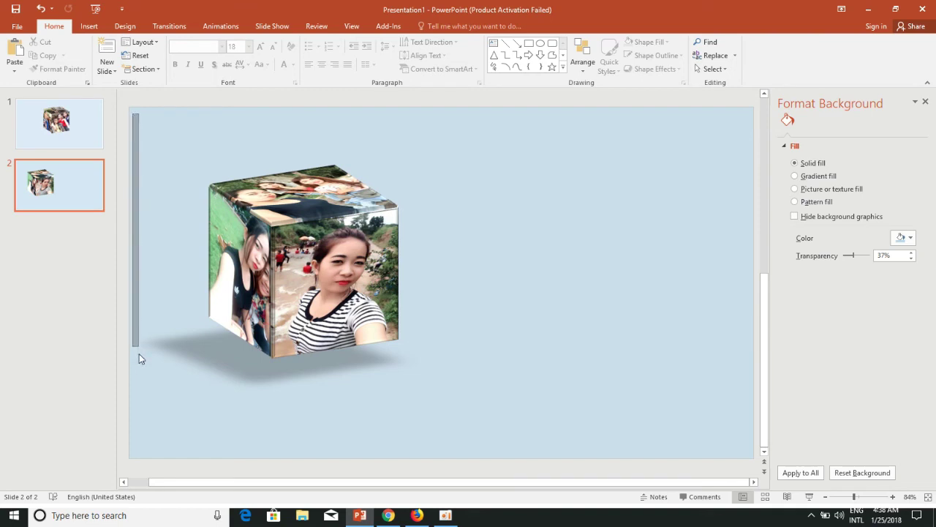
pyautogui.moveTo(220, 427); pyautogui.dragTo(542, 440)
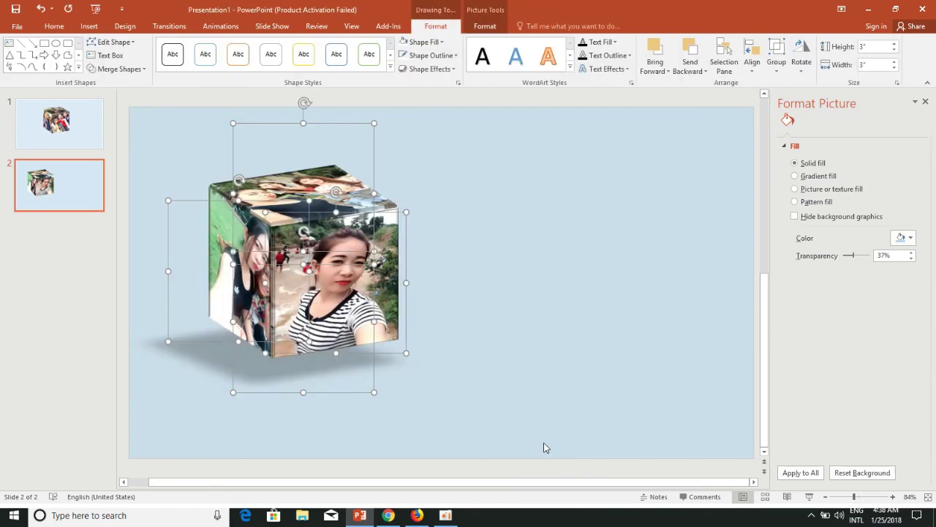
pyautogui.rightClick(314, 183)
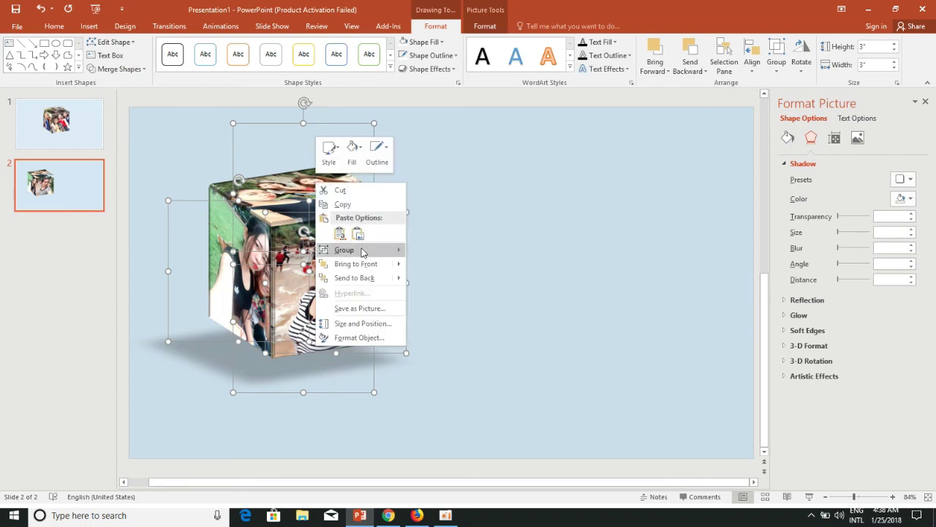
pyautogui.moveTo(366, 252)
pyautogui.click(430, 252)
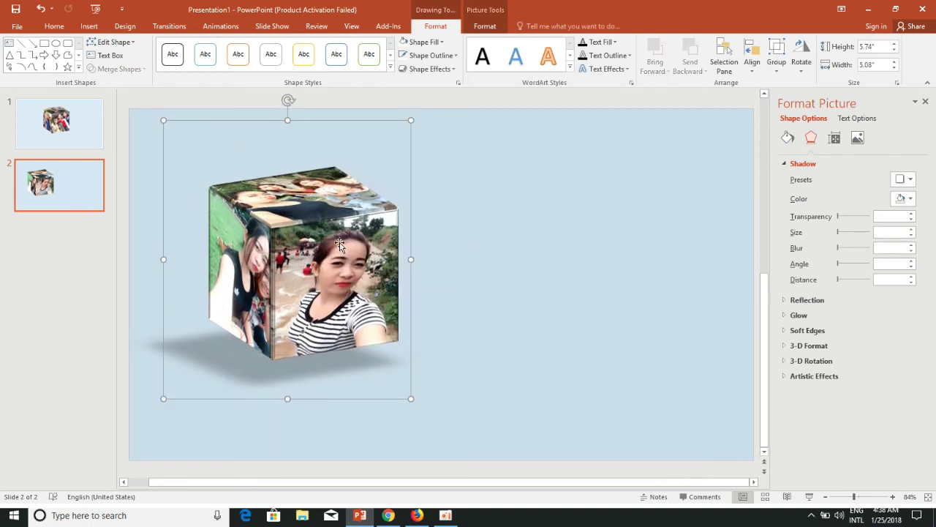
# Move the grouped cube to the centre of the slide.
pyautogui.moveTo(385, 273); pyautogui.dragTo(464, 265)
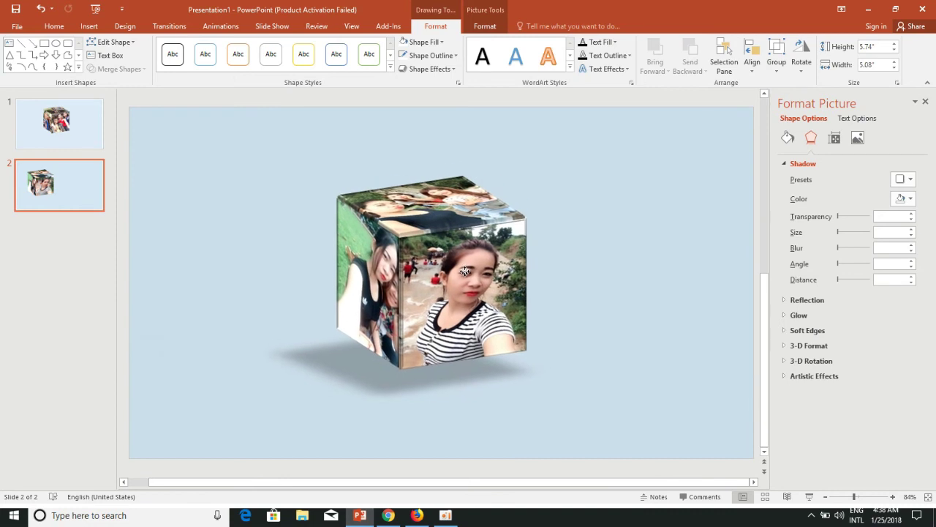
pyautogui.moveTo(465, 266); pyautogui.dragTo(458, 269)
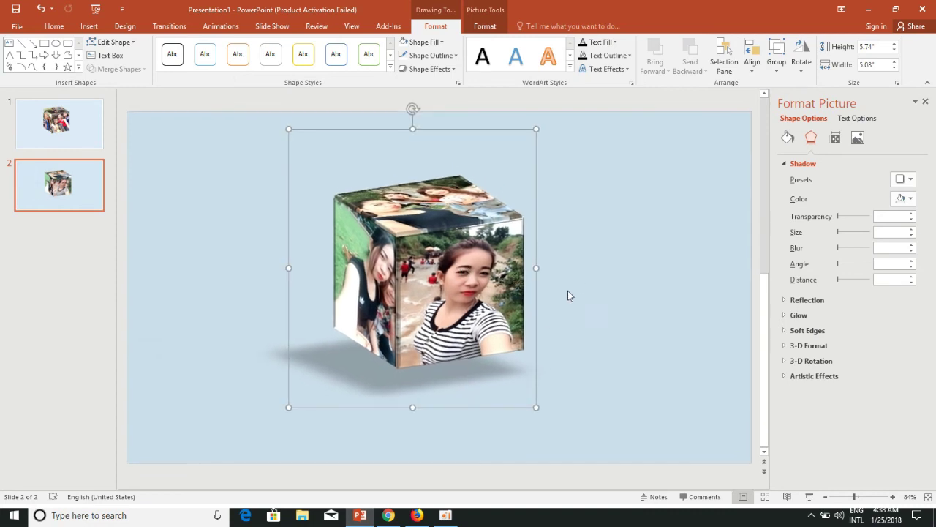
pyautogui.moveTo(469, 301); pyautogui.dragTo(458, 298)
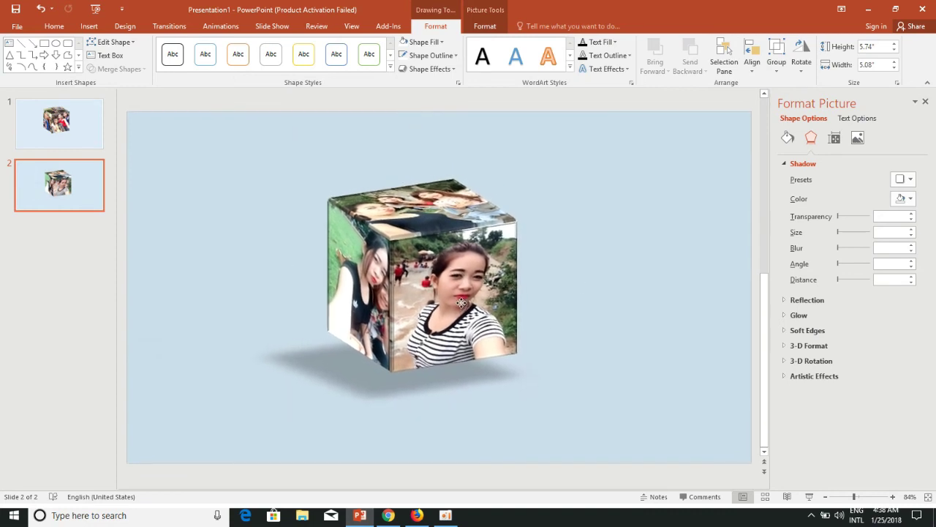
pyautogui.moveTo(458, 298); pyautogui.dragTo(466, 302)
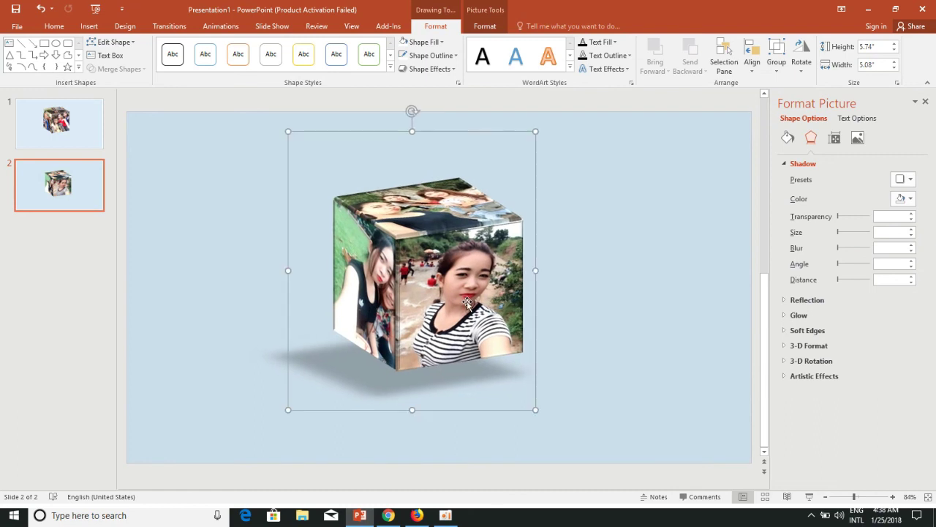
pyautogui.click(581, 243)
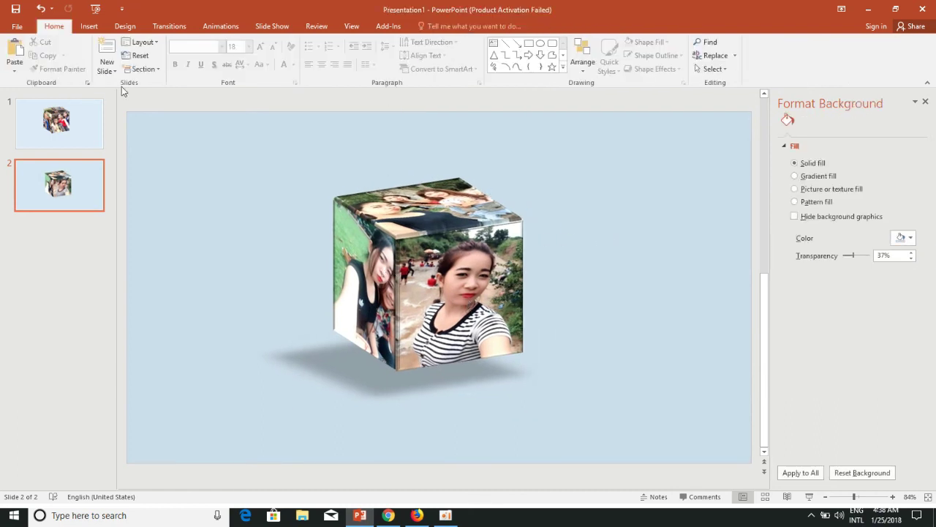
# Save a copy to the Desktop named 'create 3d in power point 2016'.
pyautogui.click(14, 26)
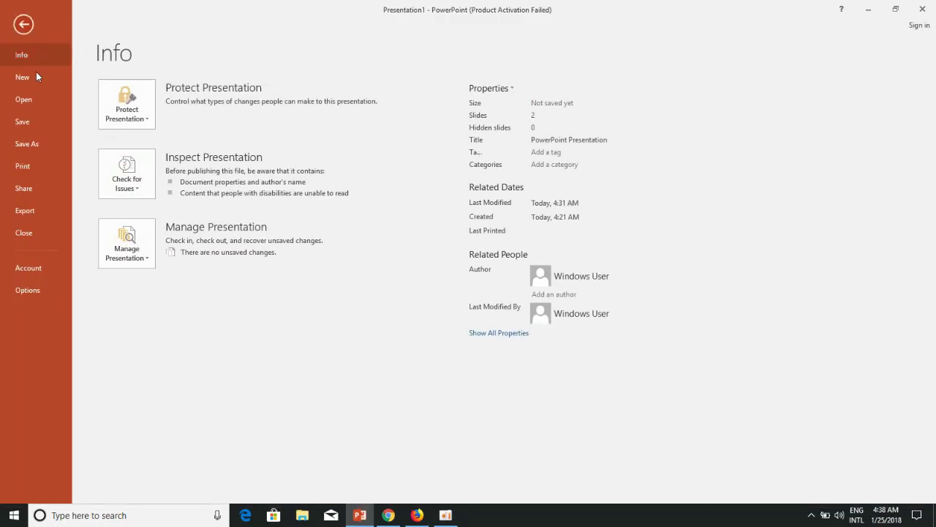
pyautogui.click(42, 143)
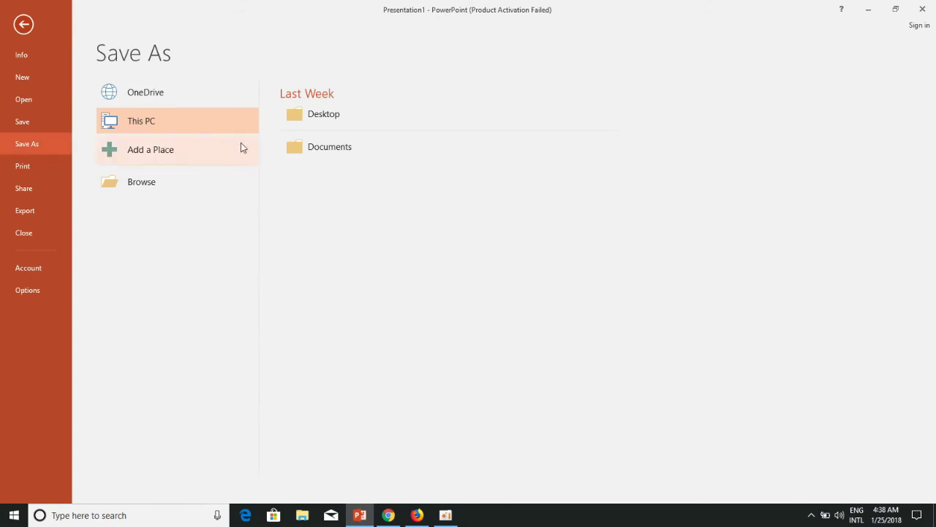
pyautogui.click(305, 119)
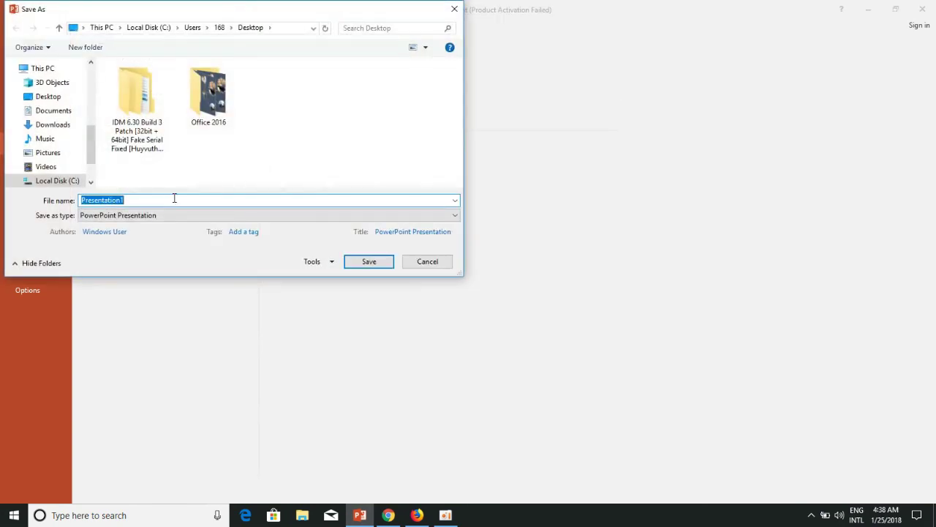
pyautogui.write('c')
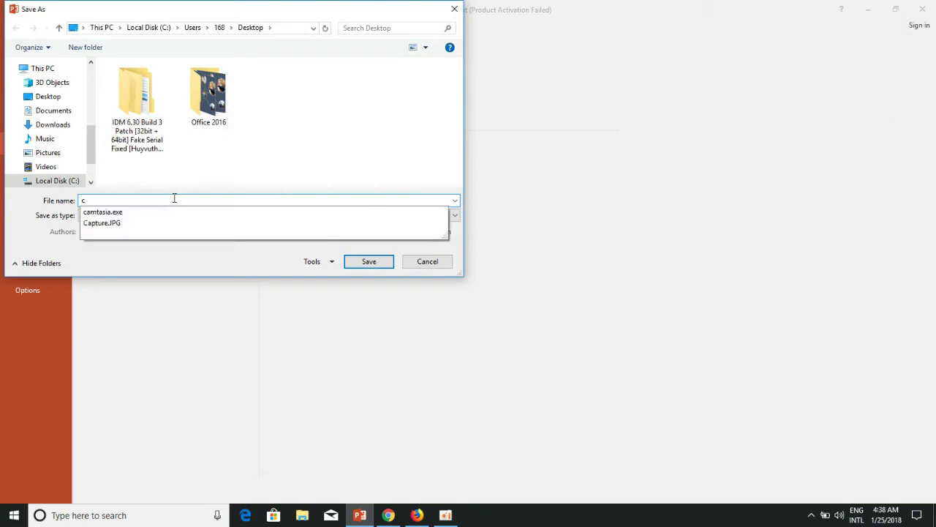
pyautogui.write('reate 3d in point')
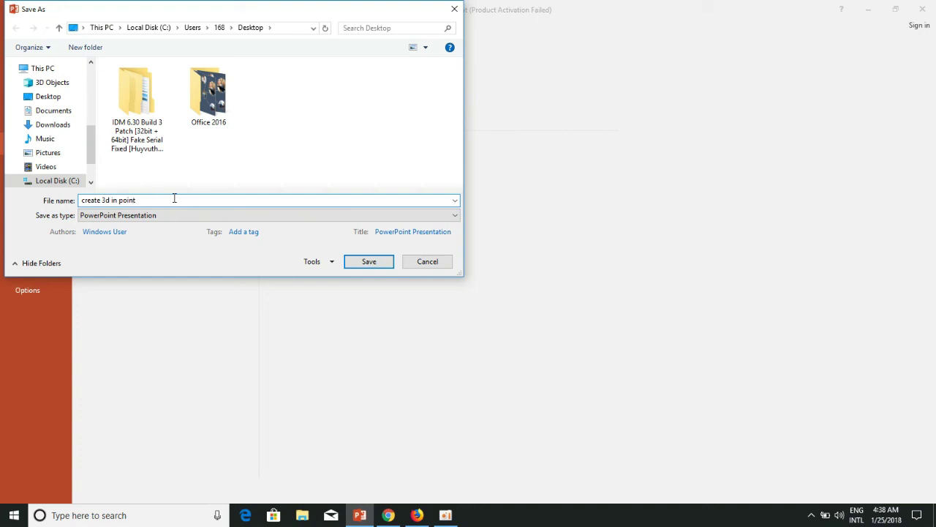
pyautogui.write('ower po')
# Choose JPEG as the file type and export just the current slide.
pyautogui.click(429, 215)
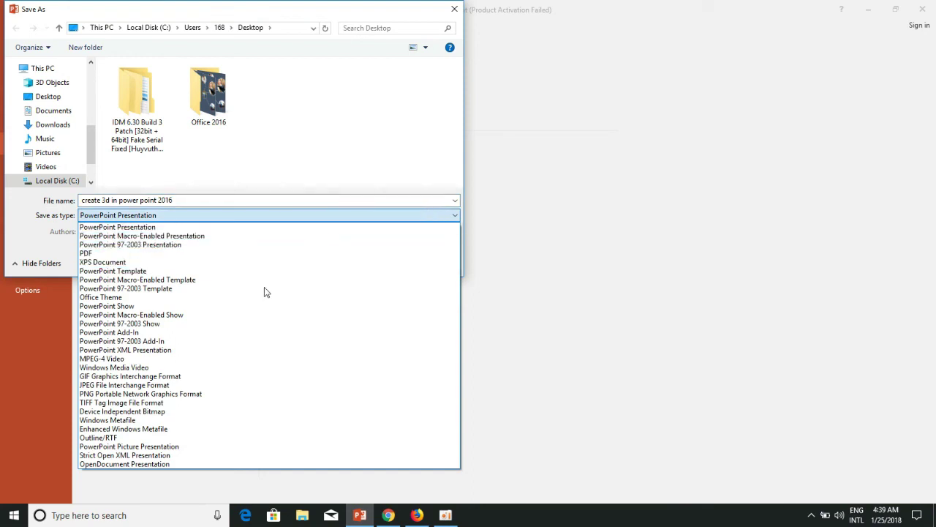
pyautogui.click(133, 385)
pyautogui.click(360, 264)
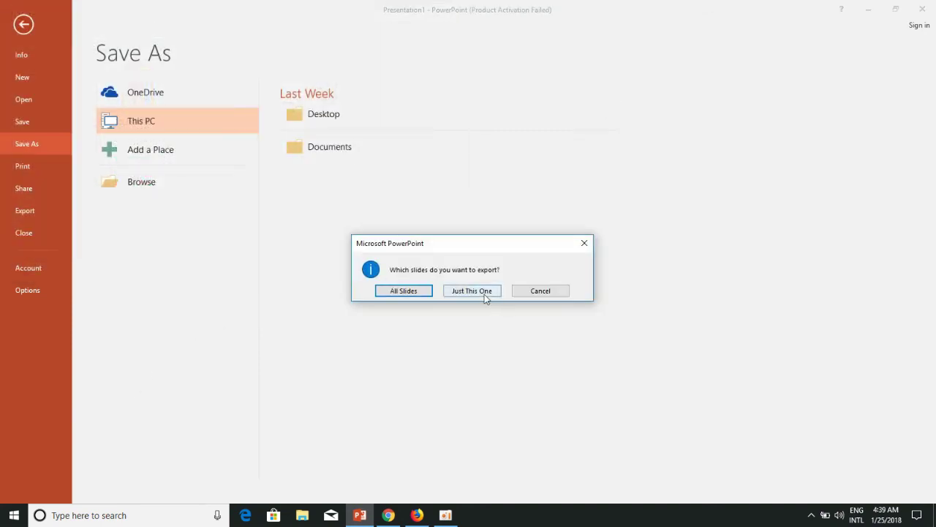
pyautogui.click(484, 294)
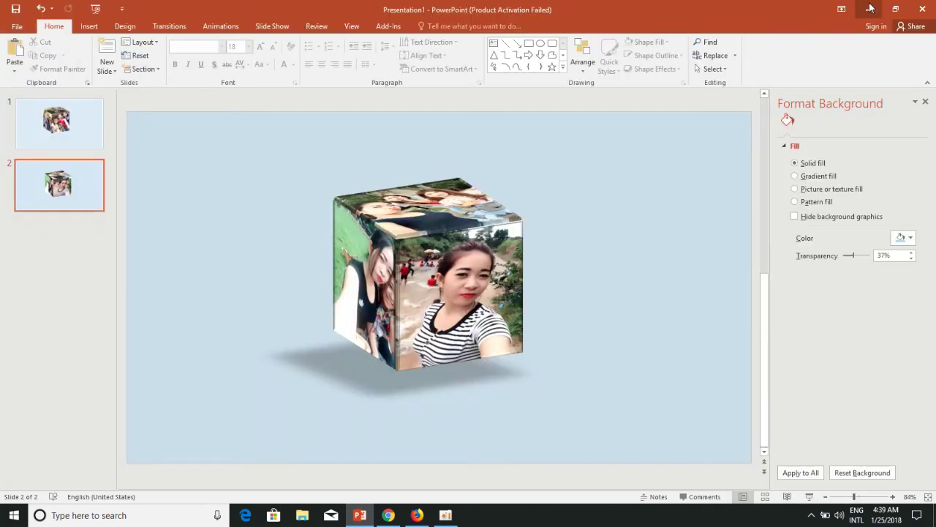
# Preview the exported cube JPG in Photos, then set that file as the desktop background.
pyautogui.click(871, 7)
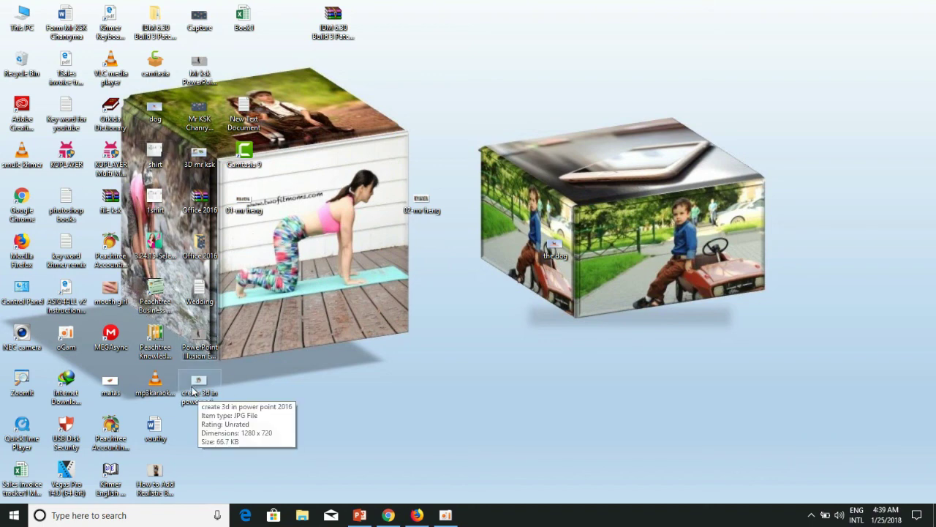
pyautogui.moveTo(199, 382)
pyautogui.mouseDown()
pyautogui.moveTo(451, 154)
pyautogui.moveTo(521, 71)
pyautogui.mouseUp()
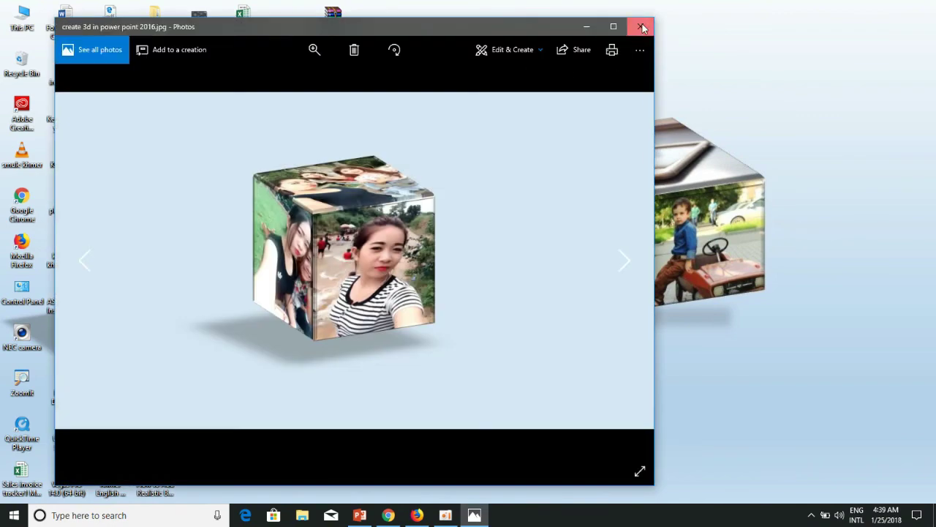
pyautogui.click(641, 26)
pyautogui.rightClick(511, 81)
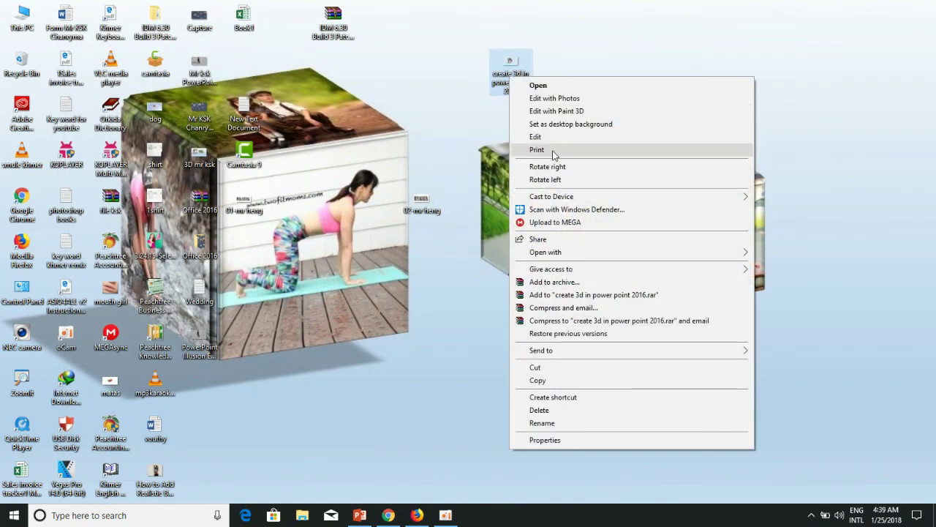
pyautogui.click(564, 124)
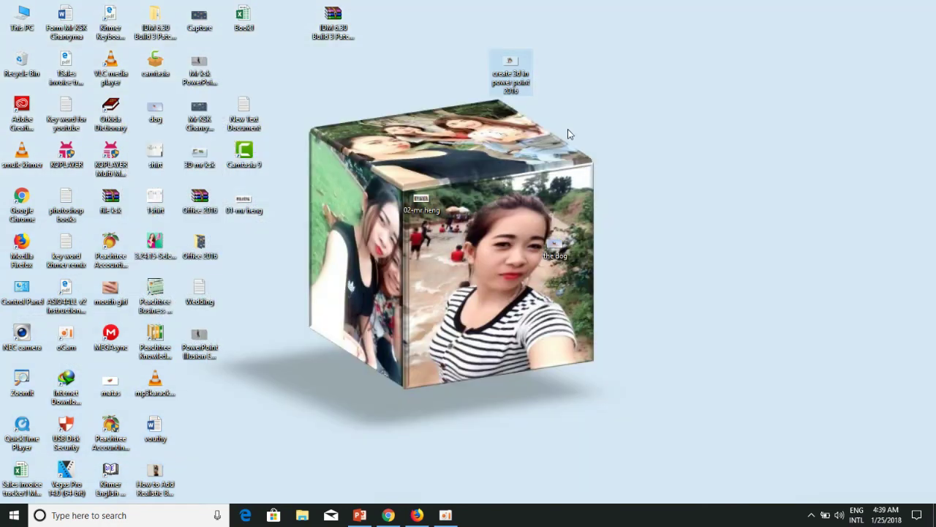
# Relocate the 'create 3d in power point 2016', '02-mr heng' and 'the dog' icons beside the other left-side icons.
pyautogui.moveTo(530, 86); pyautogui.dragTo(260, 82)
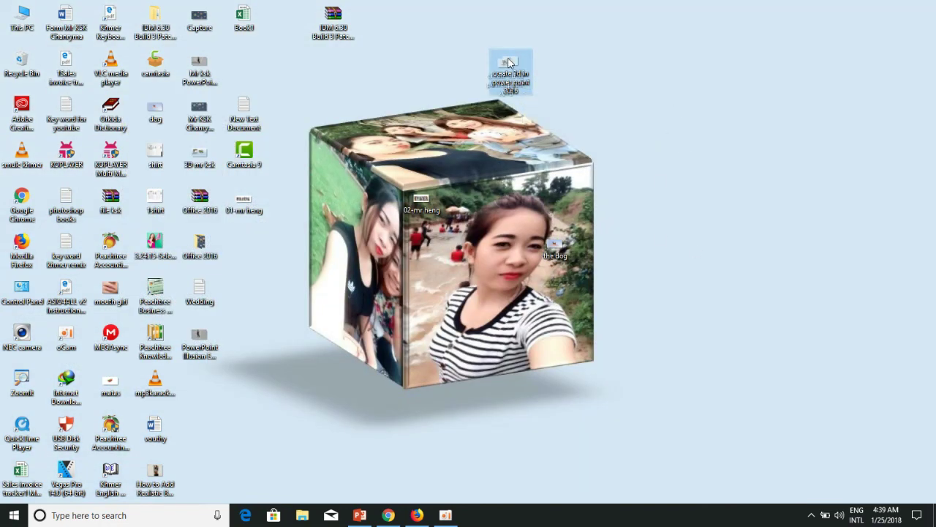
pyautogui.click(662, 124)
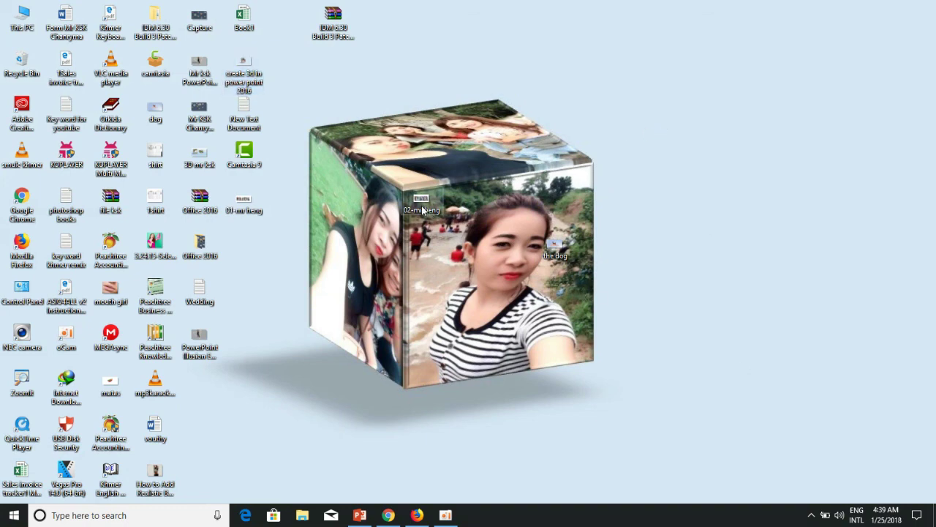
pyautogui.moveTo(423, 210); pyautogui.dragTo(208, 326)
pyautogui.moveTo(231, 260); pyautogui.dragTo(233, 258)
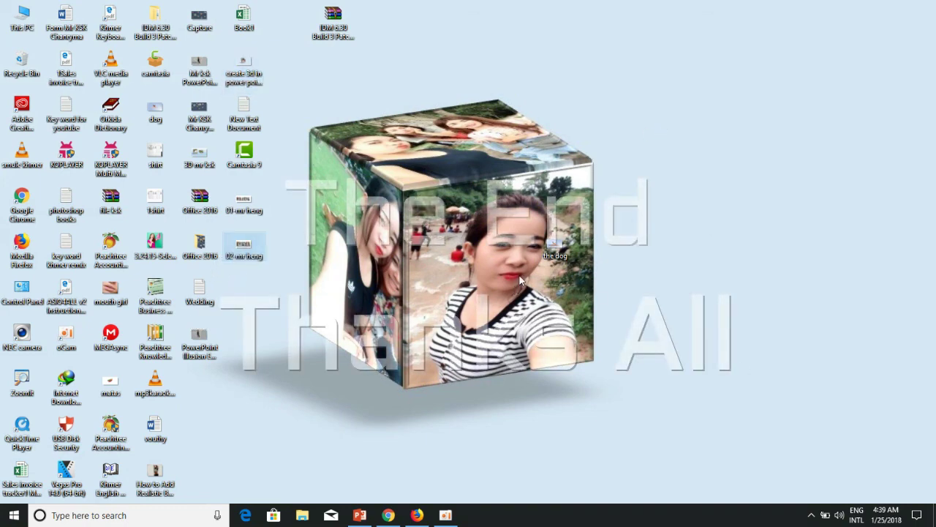
pyautogui.moveTo(555, 249); pyautogui.dragTo(351, 431)
pyautogui.moveTo(257, 315); pyautogui.dragTo(241, 309)
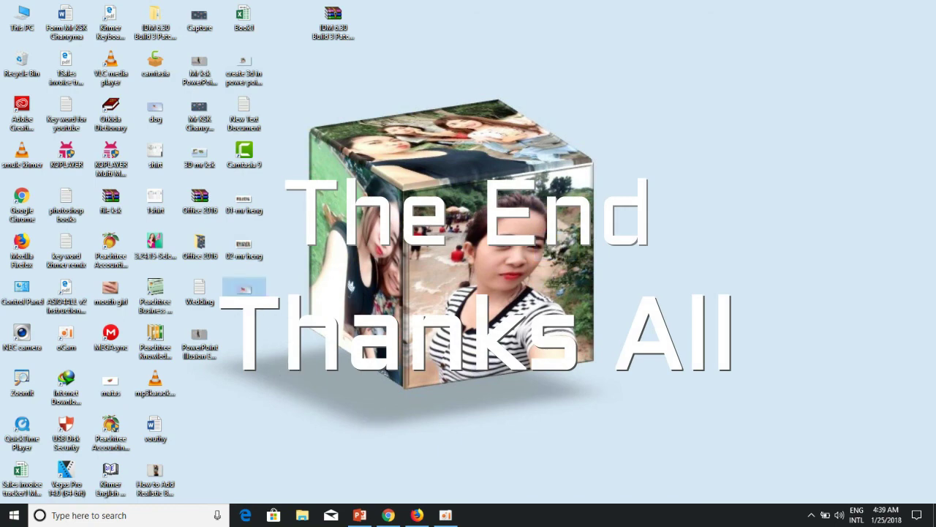